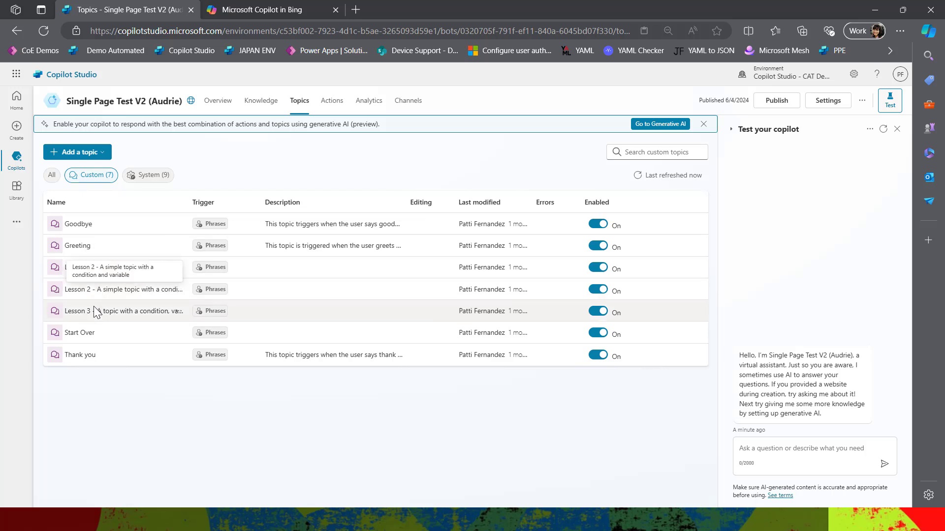
click(178, 268)
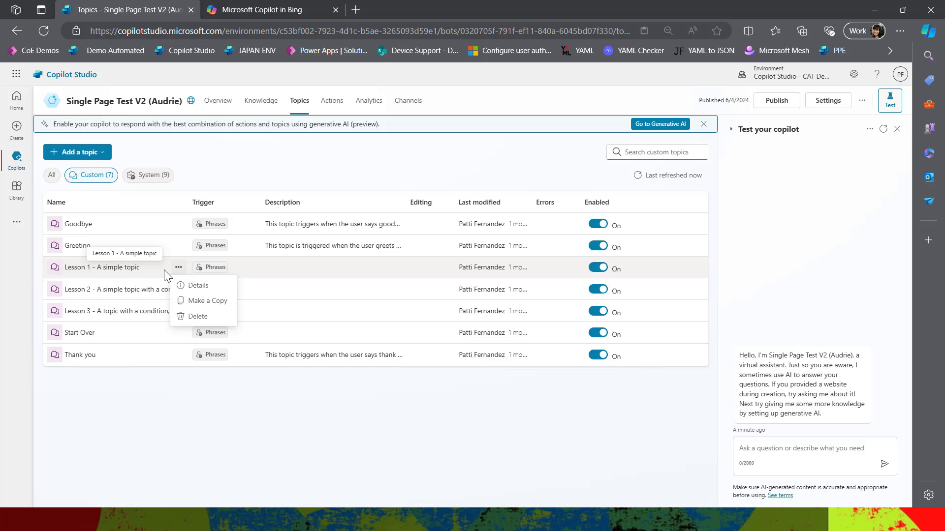
click(101, 163)
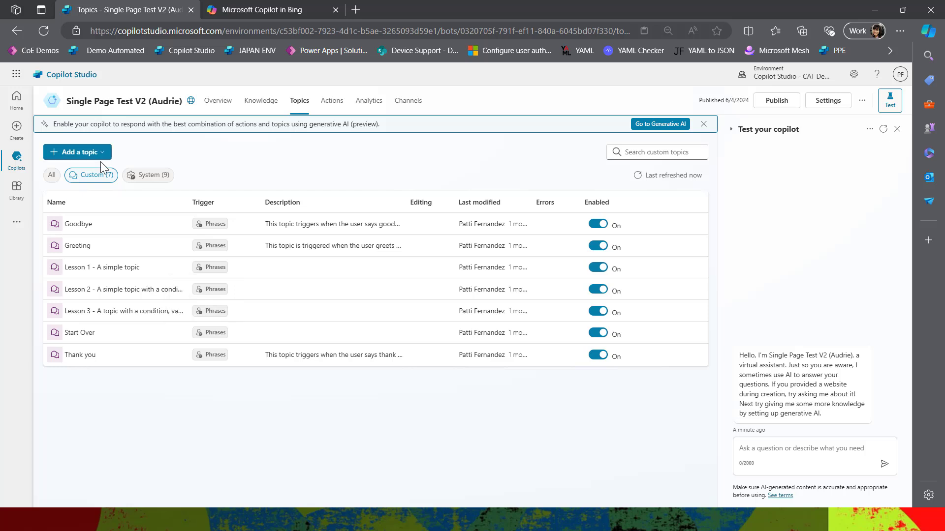
Step: Create a topic named "Support" from a Copilot description, using the example about a support ticket with title, severity, description and email address
click(99, 153)
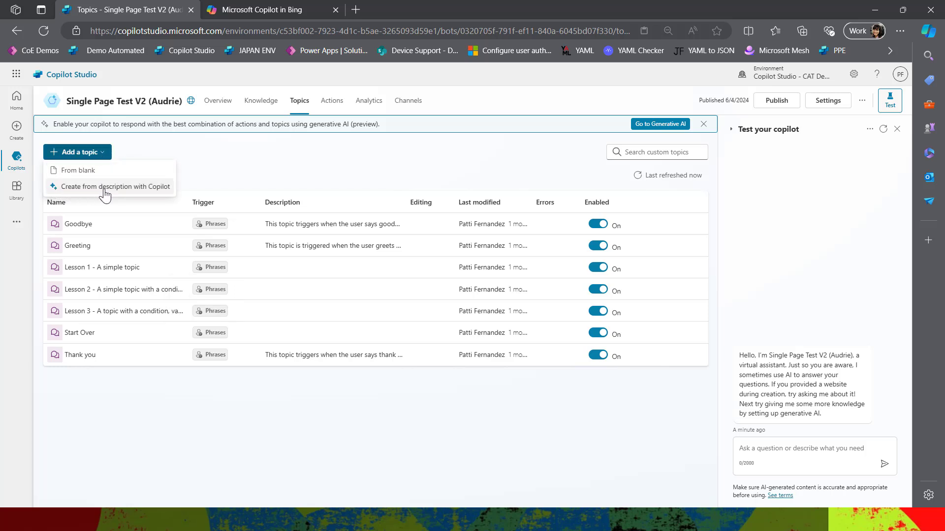
click(164, 192)
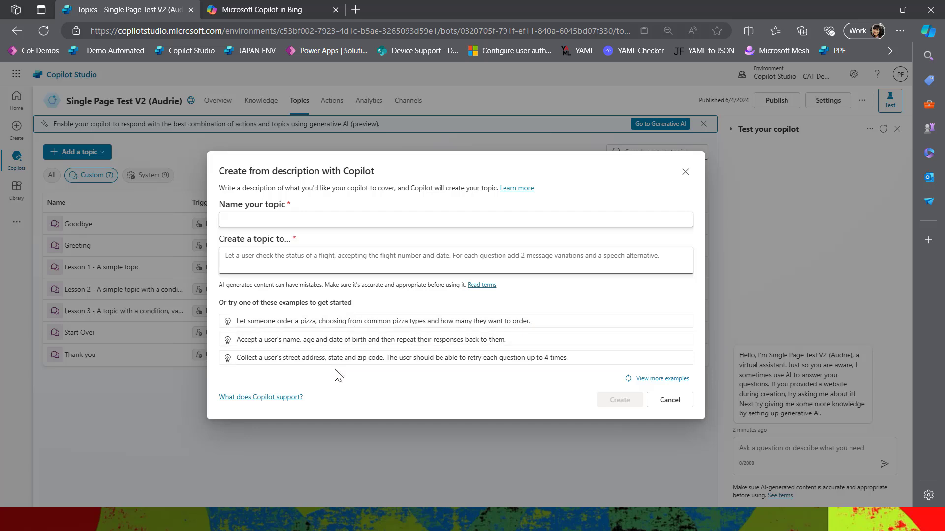
click(662, 379)
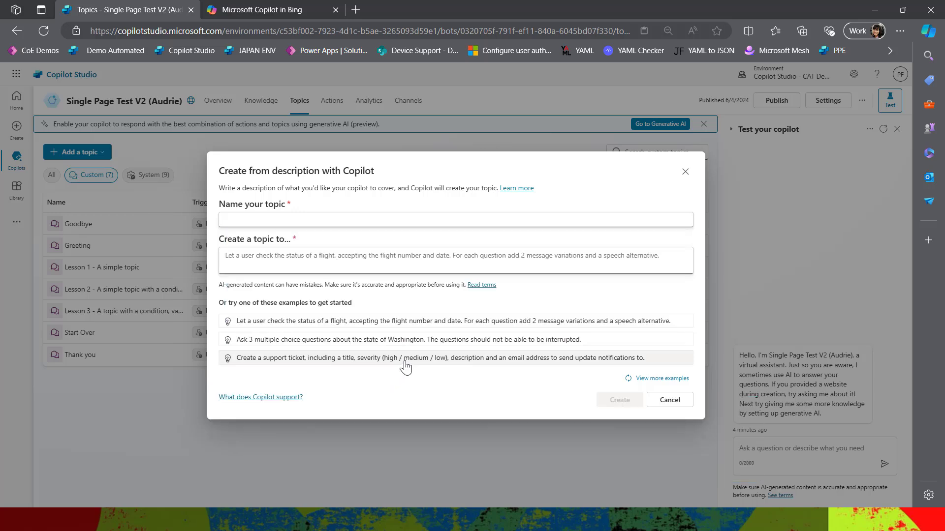
click(406, 361)
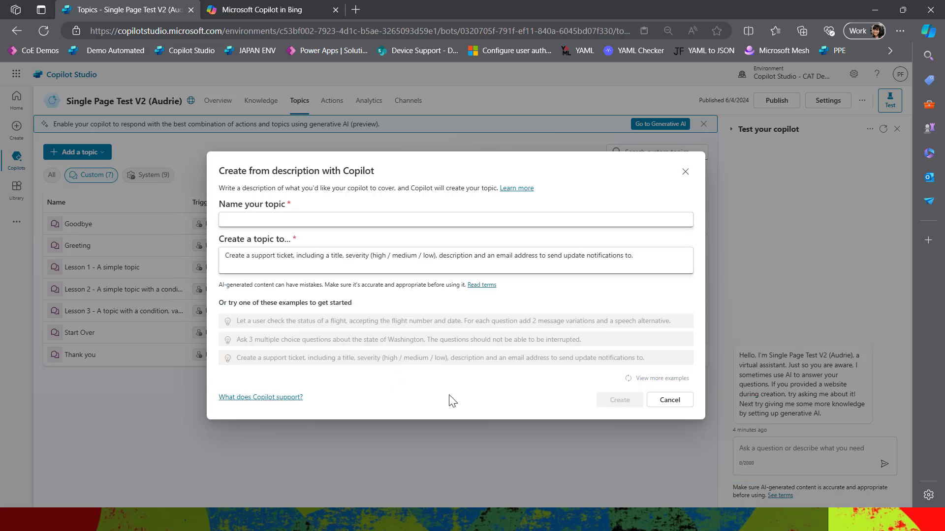
click(326, 220)
text(Support)
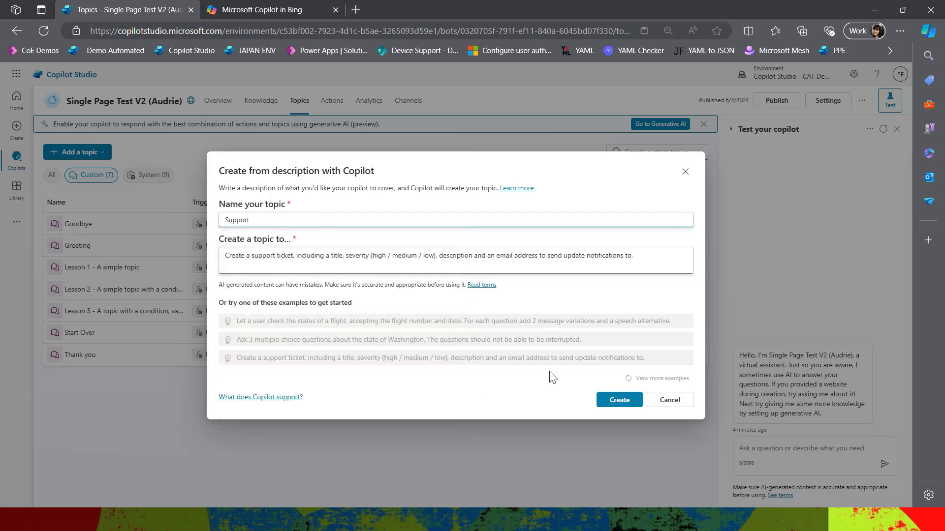
click(619, 400)
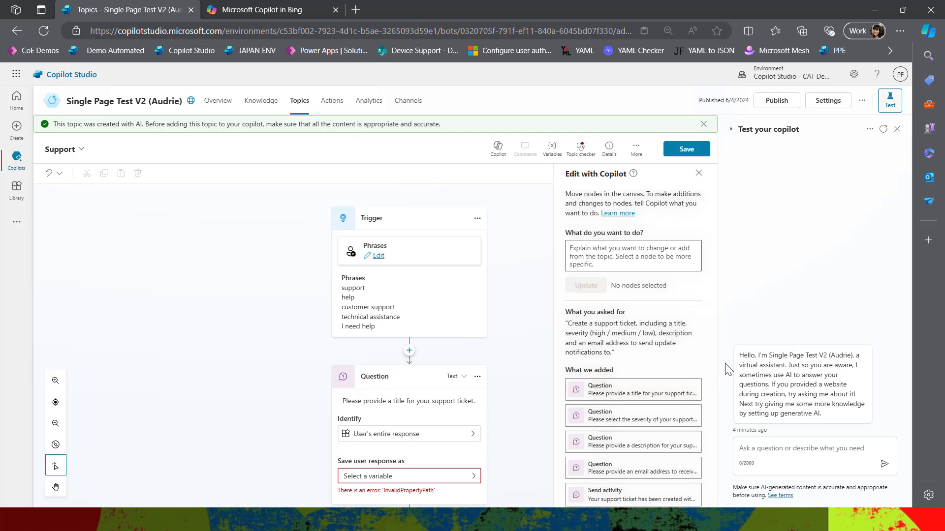
Step: Review the generated Support topic nodes and the Edit with Copilot request, additions and example prompts, and close that pane
scroll(618, 401, down, 2)
scroll(606, 339, down, 1)
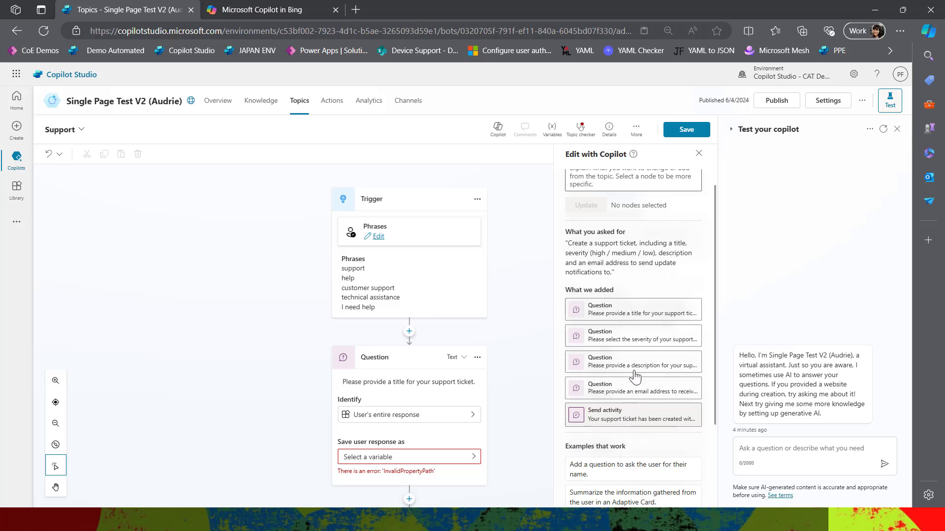
scroll(388, 450, down, 1)
scroll(391, 447, down, 5)
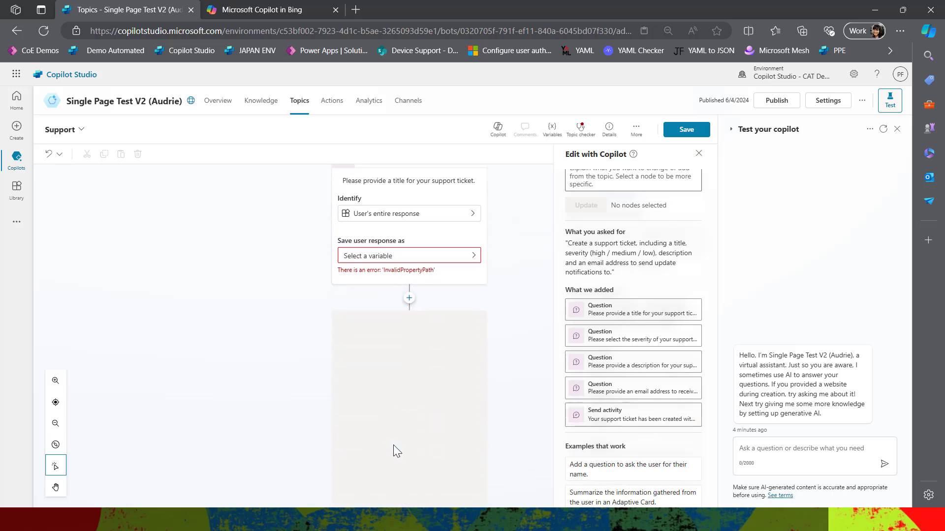
scroll(406, 447, up, 3)
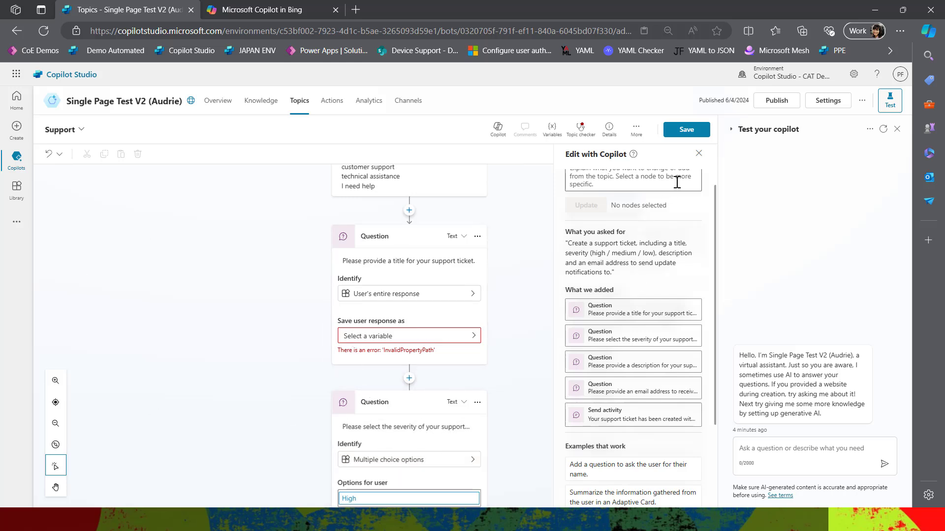
scroll(680, 280, down, 3)
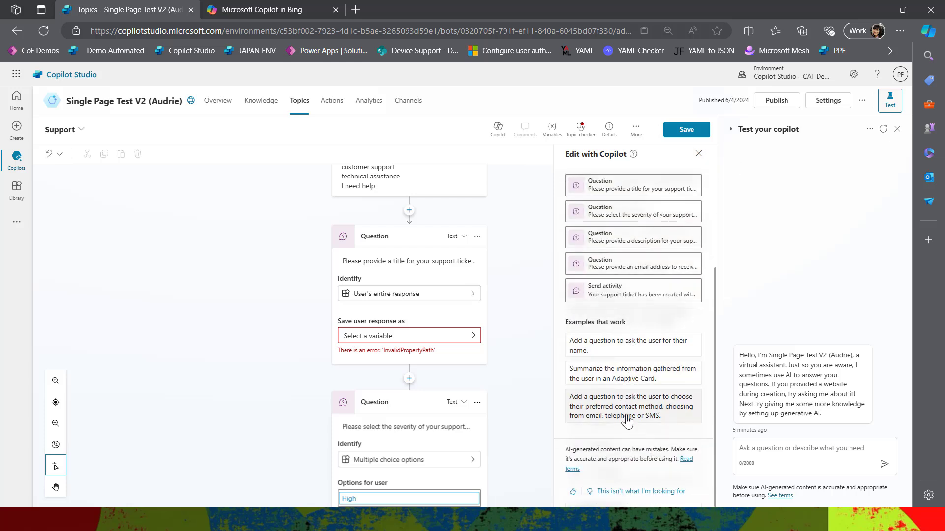
scroll(656, 290, up, 4)
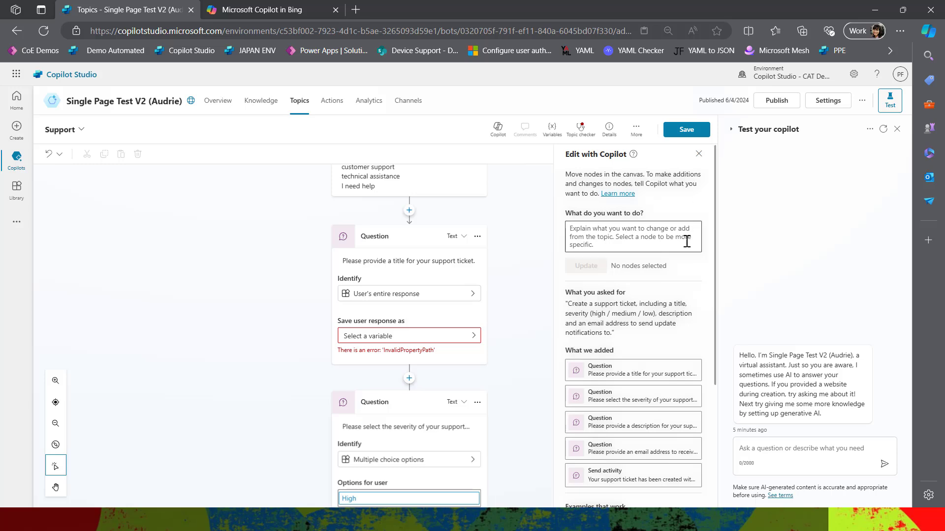
scroll(687, 242, down, 4)
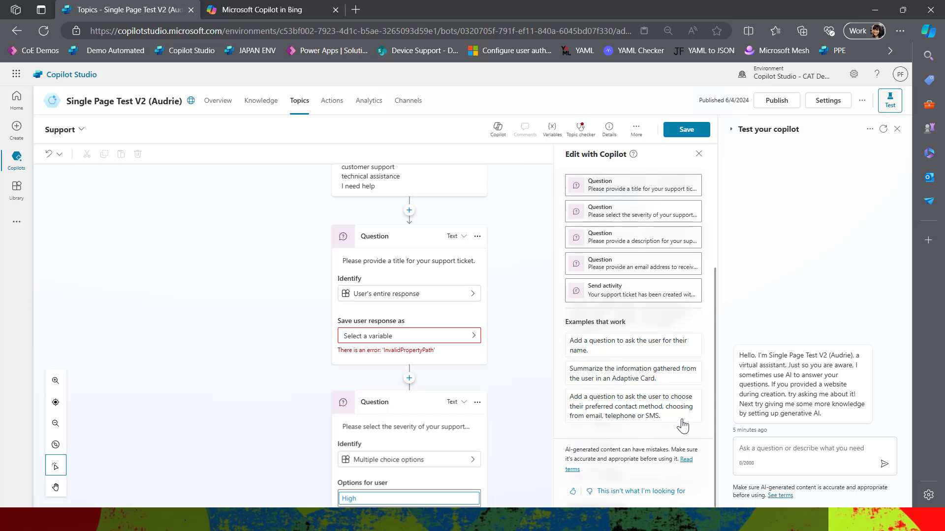
scroll(682, 426, up, 4)
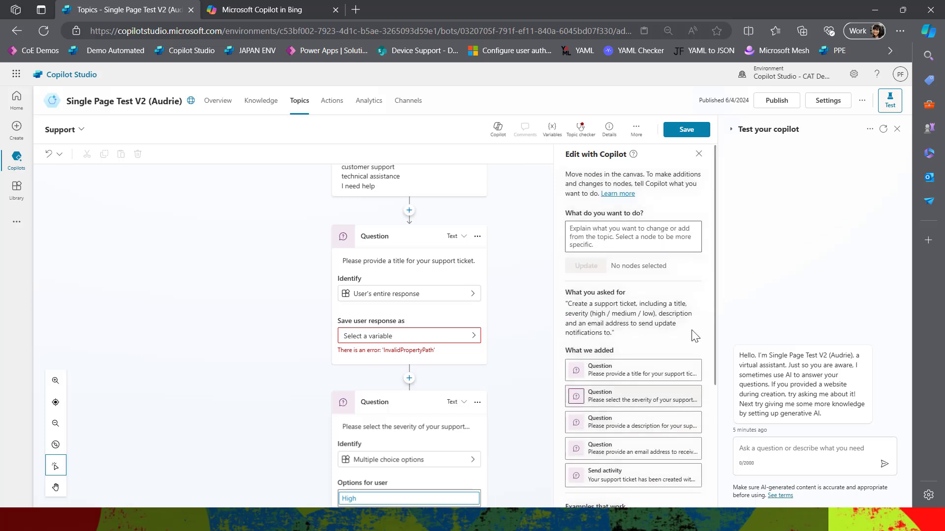
click(698, 153)
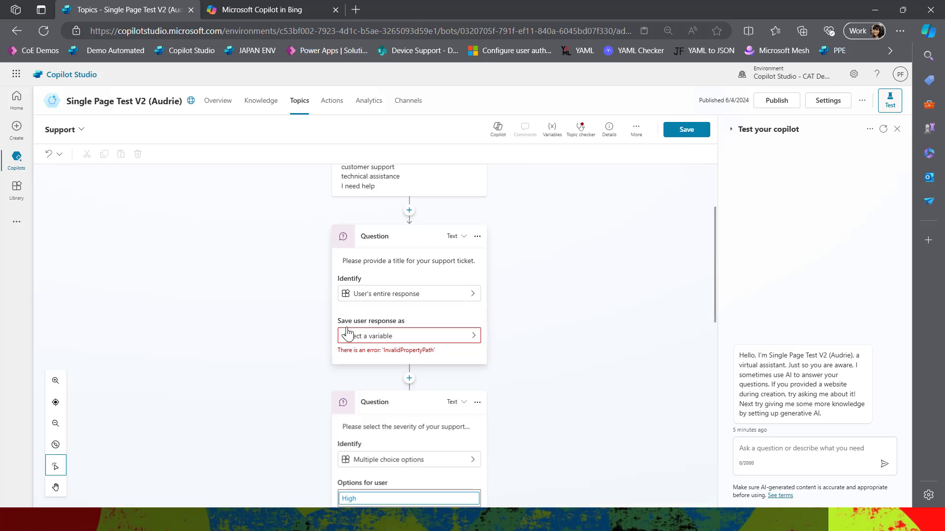
Step: Save the responses of the ticket title question and the severity question each in a newly created variable
click(354, 339)
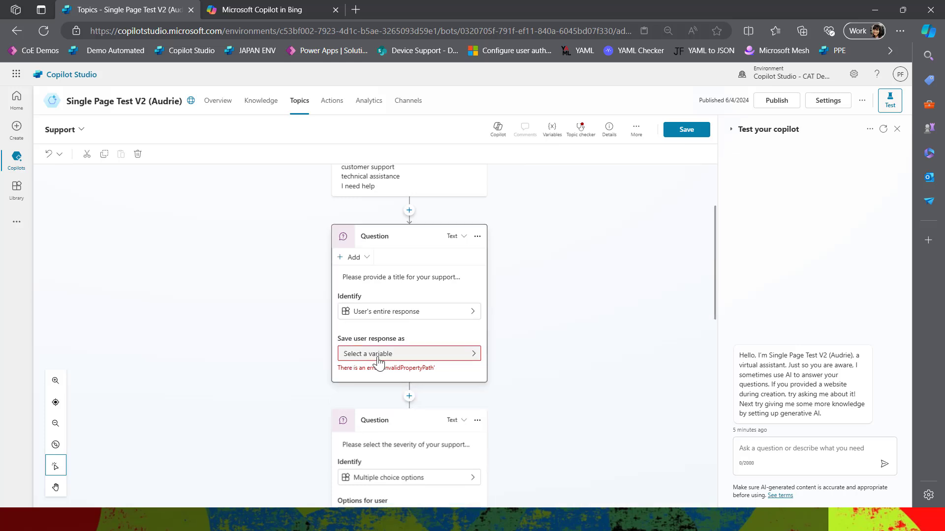
click(369, 356)
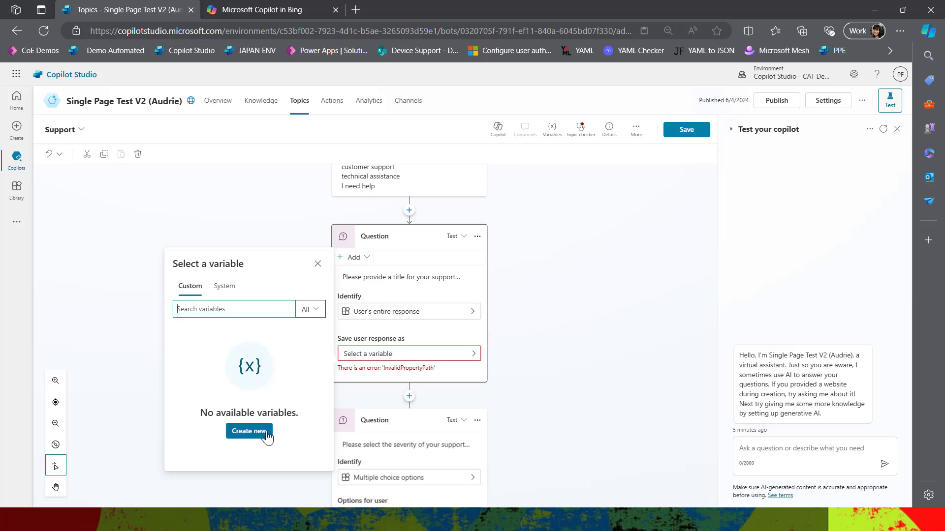
click(265, 432)
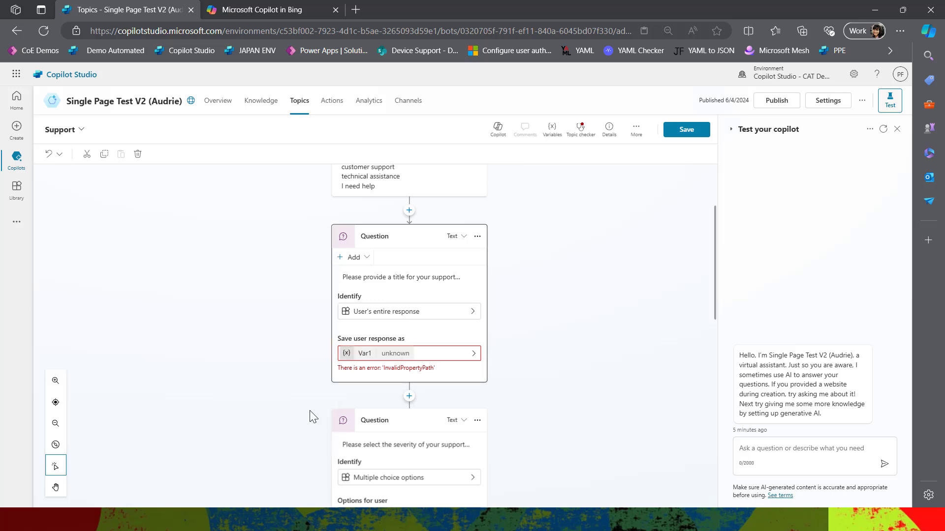
scroll(523, 383, down, 2)
scroll(523, 383, down, 2)
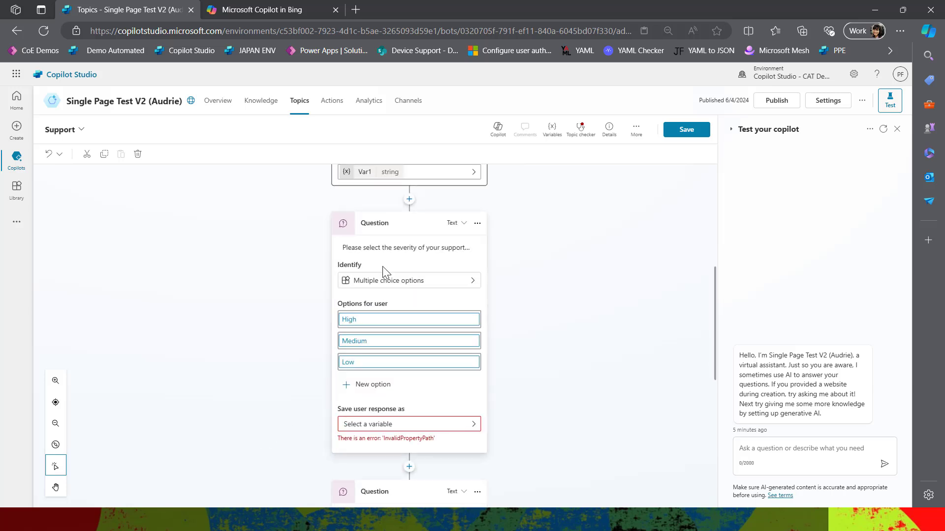
click(365, 424)
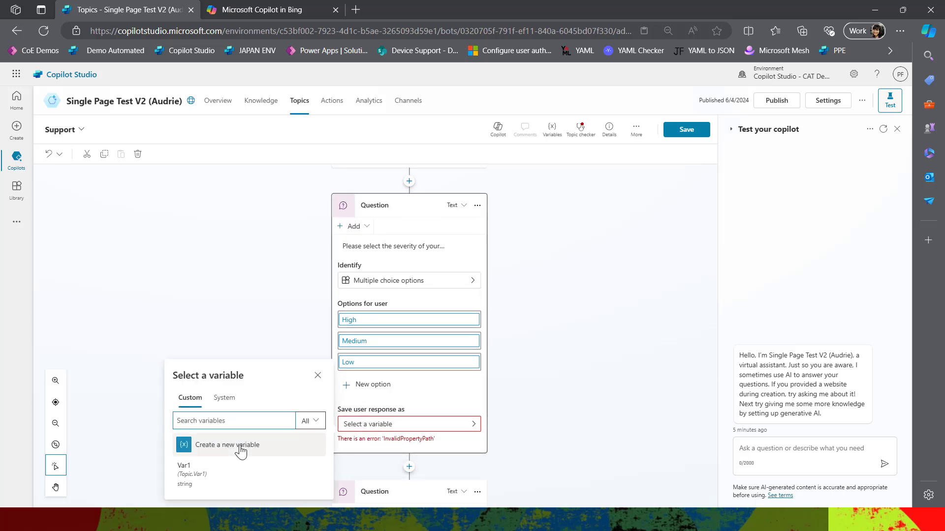
click(239, 448)
Step: Save the responses of the ticket description question and the email address question each in a newly created variable
scroll(486, 381, down, 5)
scroll(428, 365, down, 2)
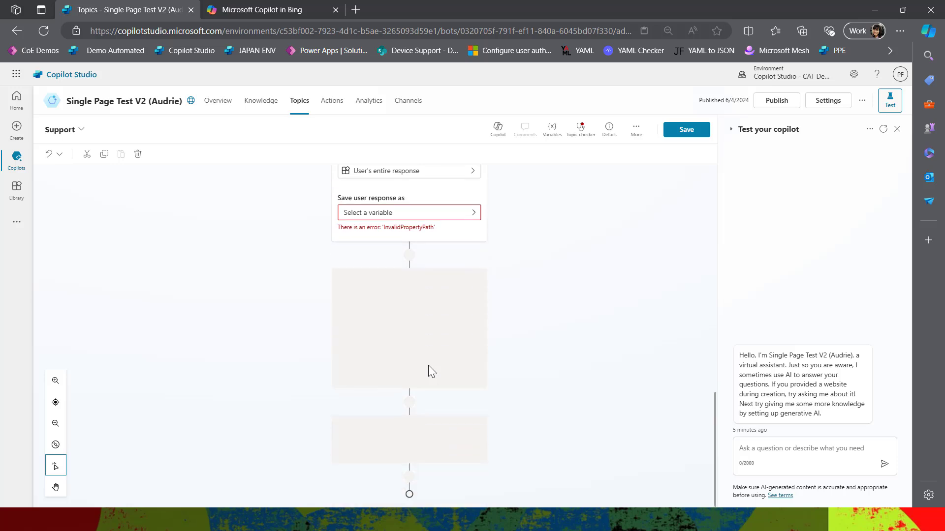
click(373, 220)
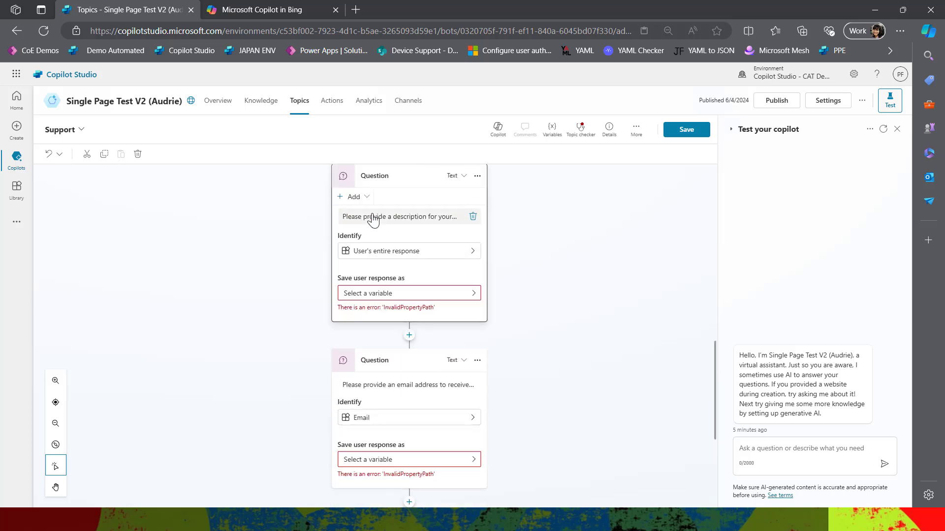
scroll(565, 297, up, 3)
scroll(566, 297, down, 3)
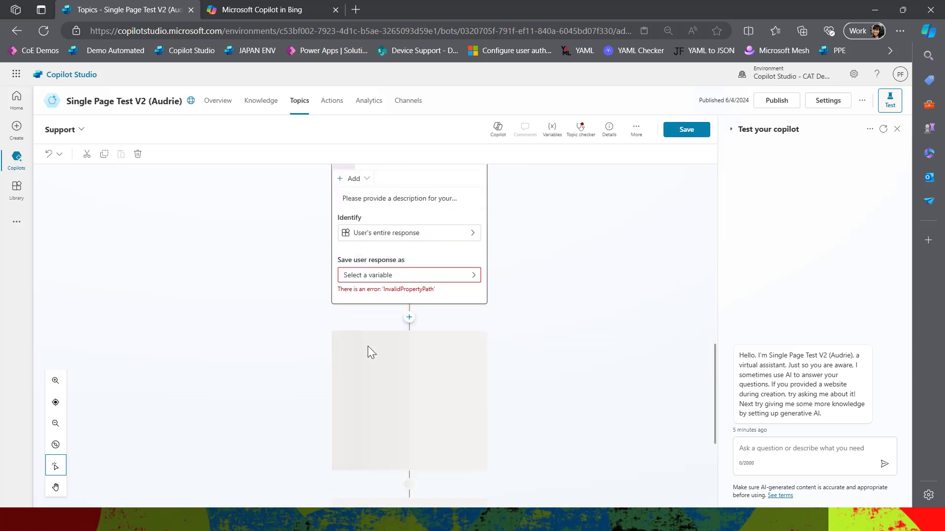
click(408, 275)
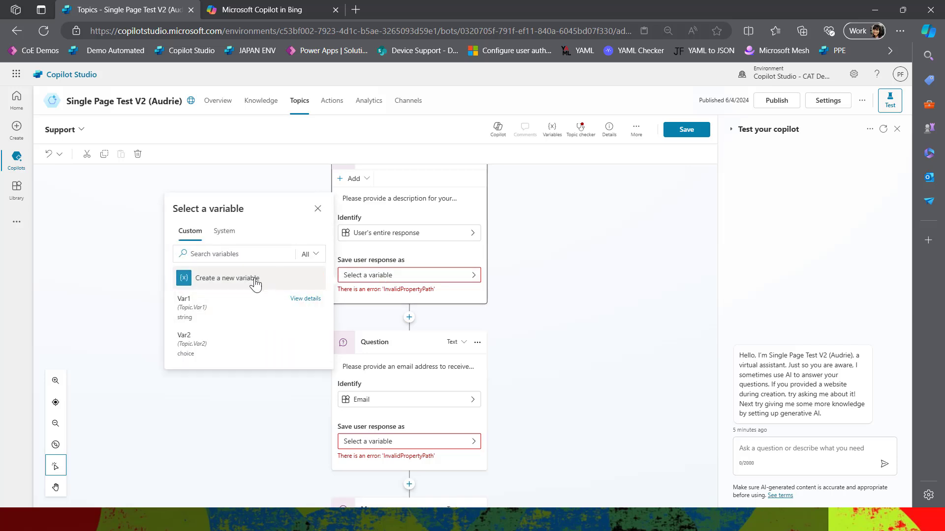
click(218, 284)
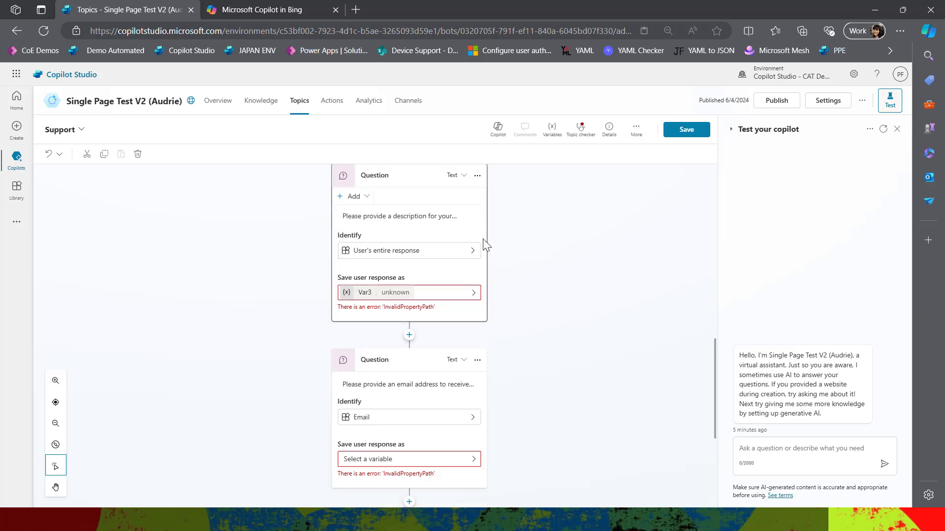
scroll(403, 311, down, 3)
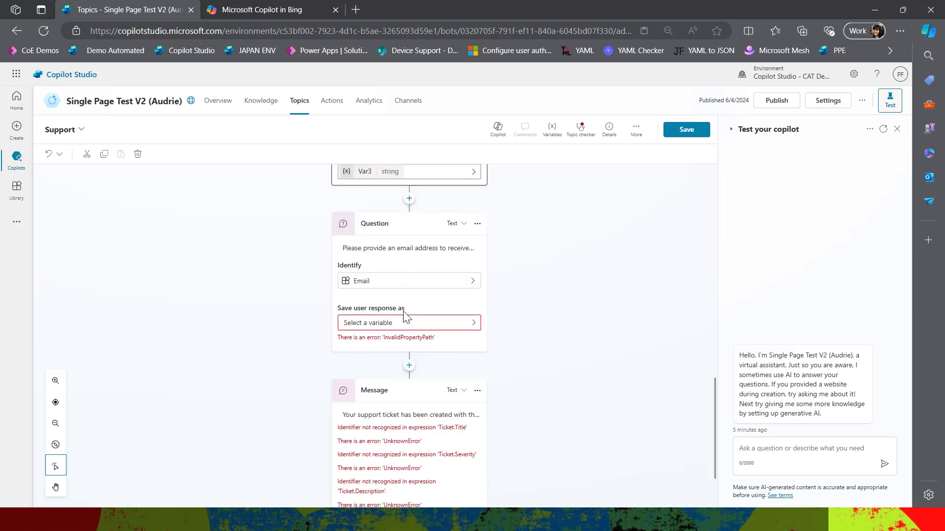
click(362, 323)
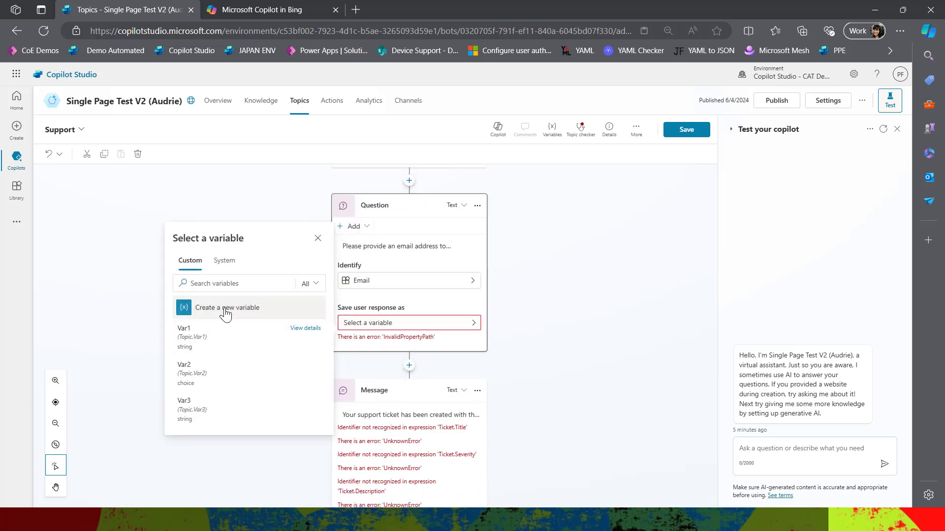
click(225, 310)
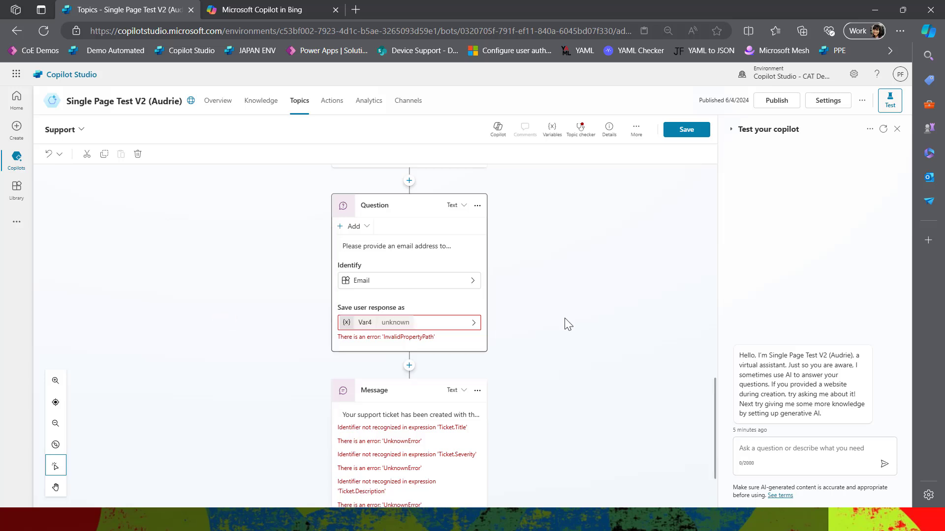
Step: Open the text of the closing Message node and examine its ticket expressions and their errors
scroll(551, 324, down, 2)
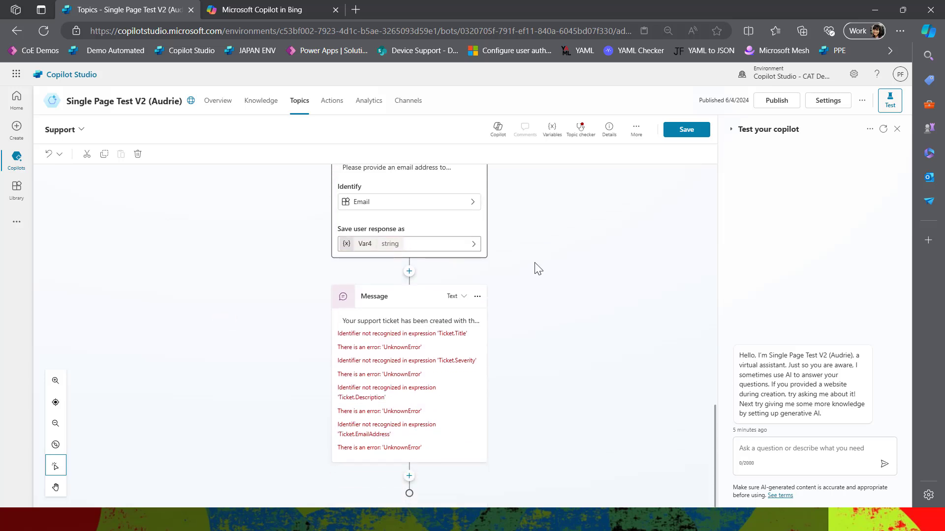
scroll(402, 264, up, 8)
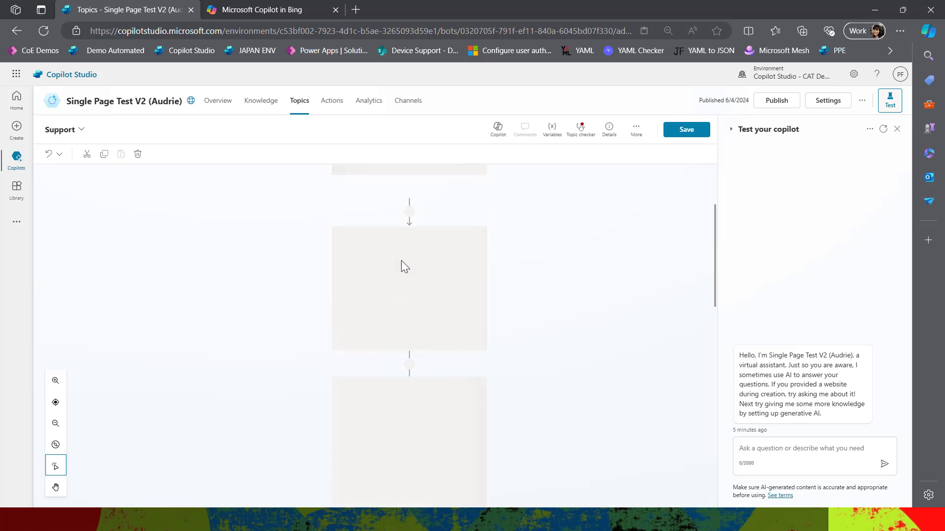
scroll(400, 261, down, 10)
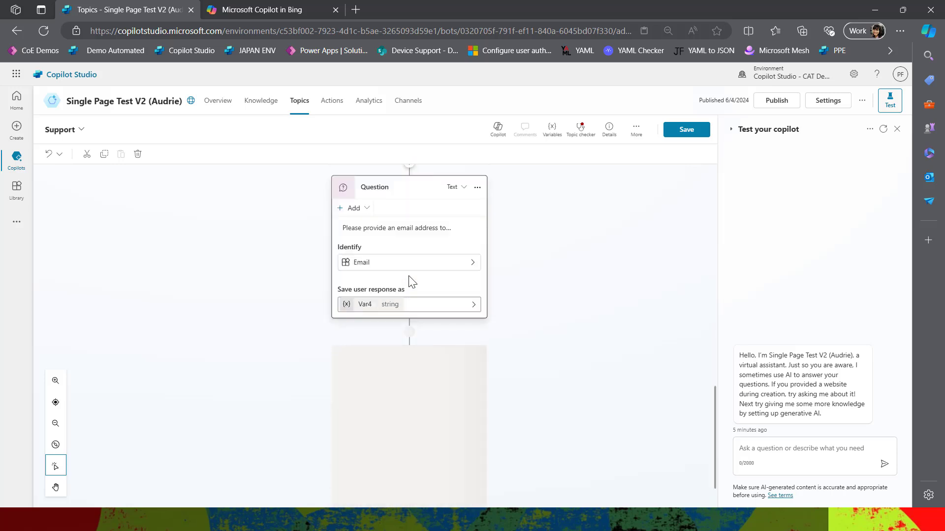
scroll(412, 282, down, 1)
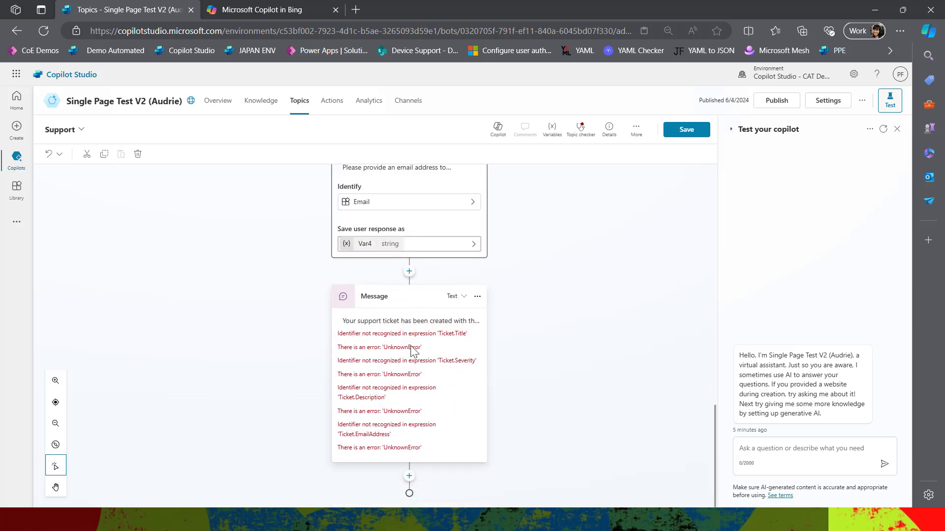
click(414, 325)
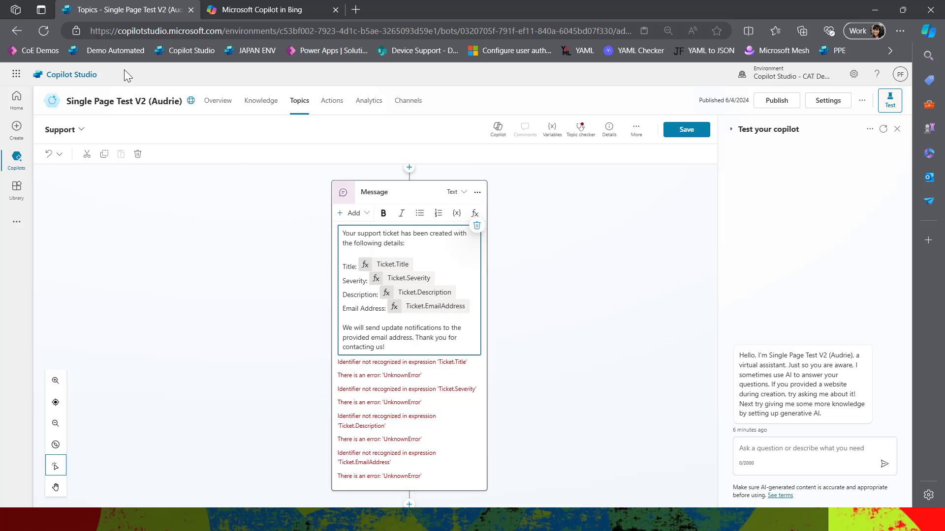
Step: Open the topic's code editor and replace the Title expression in the closing message with {Topic.Var1}
click(637, 132)
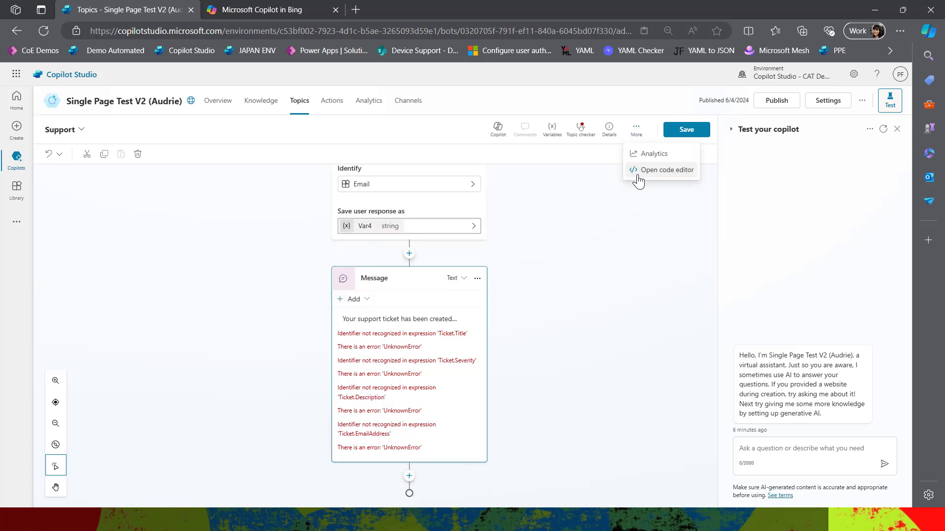
click(639, 173)
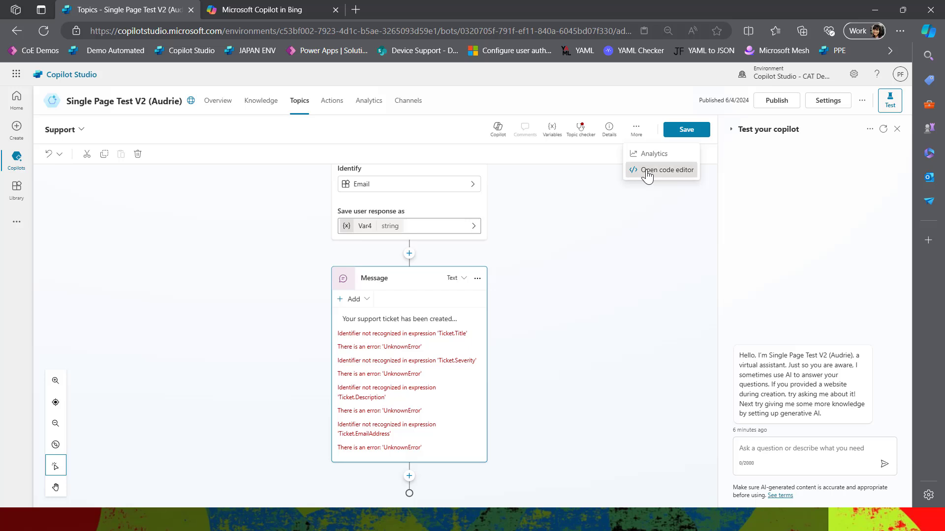
scroll(376, 302, down, 6)
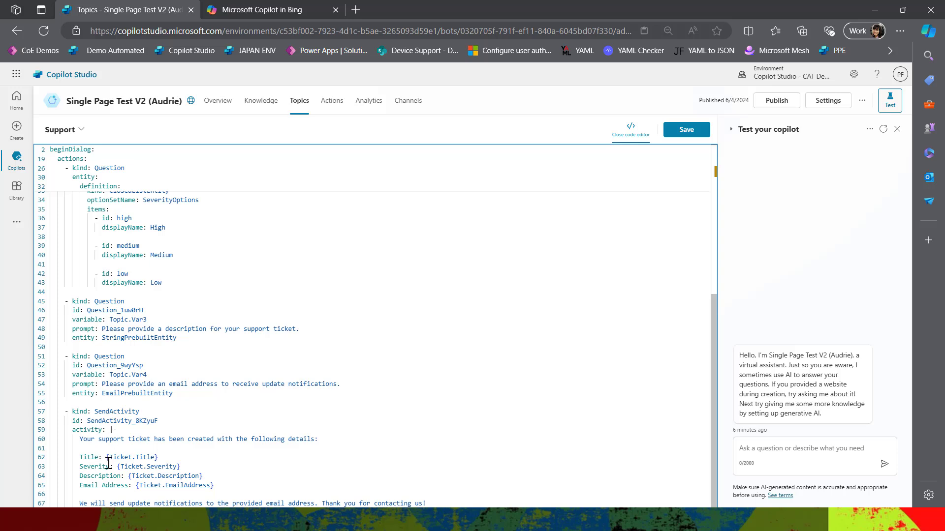
drag(109, 458, 153, 458)
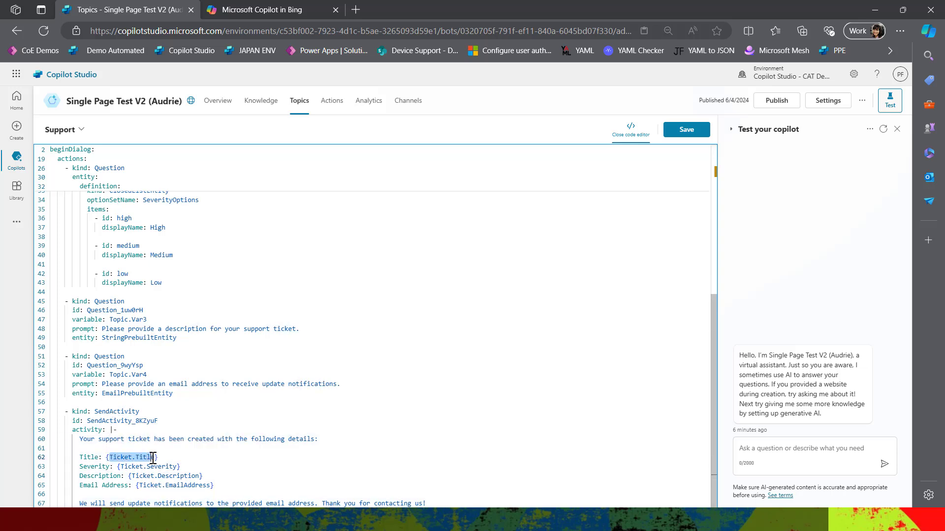
text(Var1)
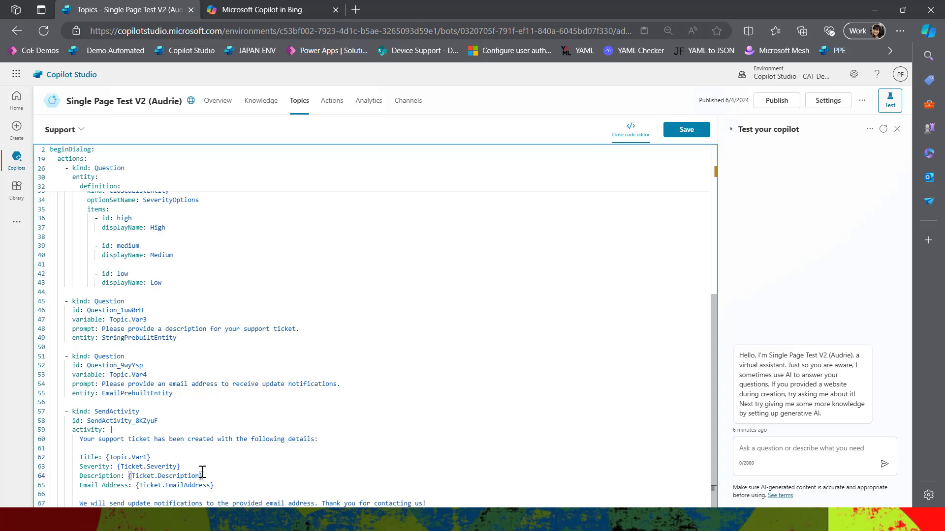
Step: Replace the Severity expression in the closing message's code with {Topic.Var2}
drag(181, 466, 123, 470)
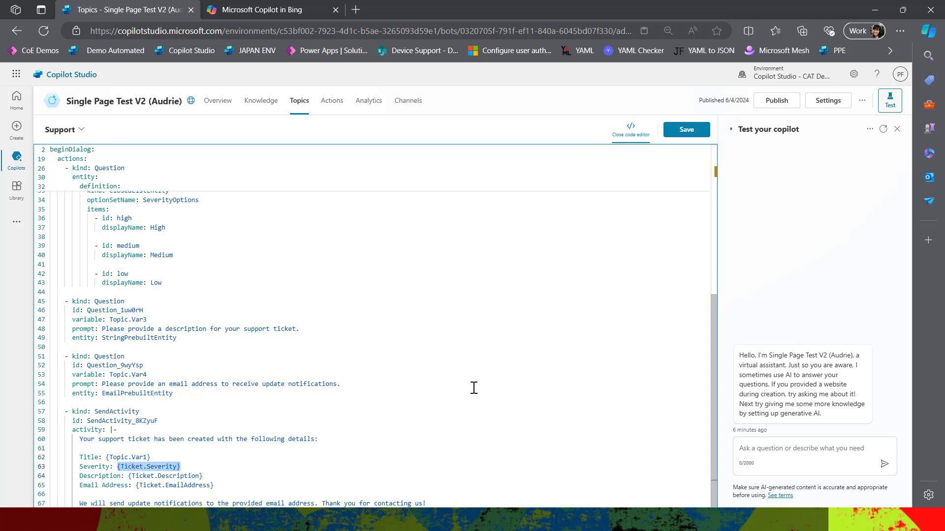
click(899, 30)
click(876, 132)
click(875, 132)
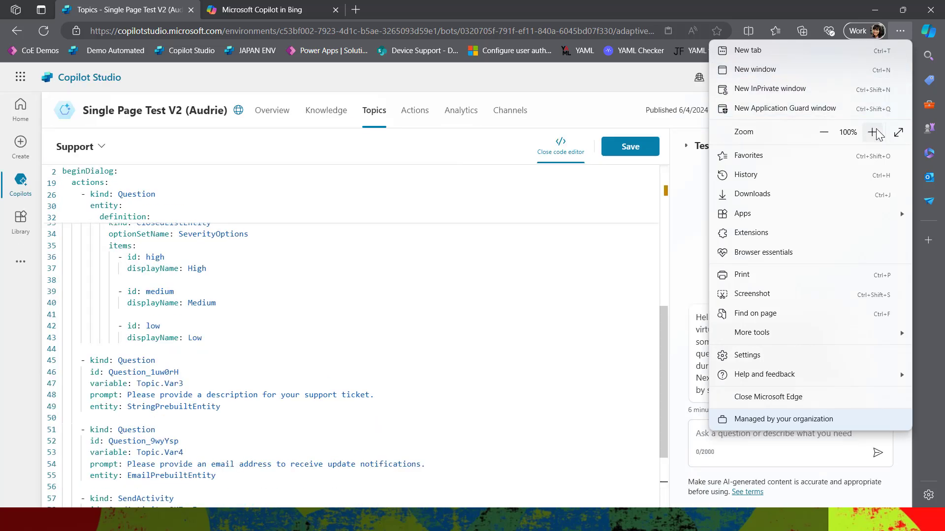
click(314, 304)
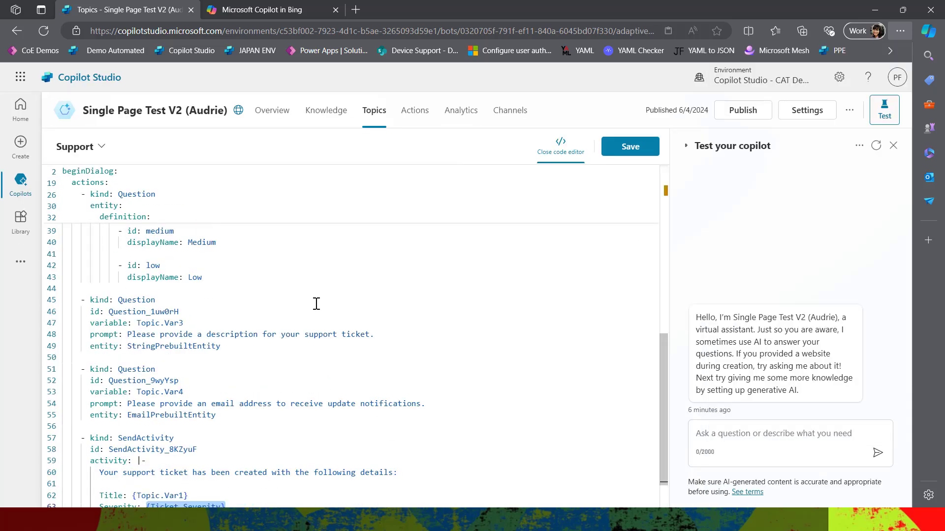
click(900, 31)
click(871, 132)
click(871, 132)
click(297, 270)
scroll(289, 337, down, 2)
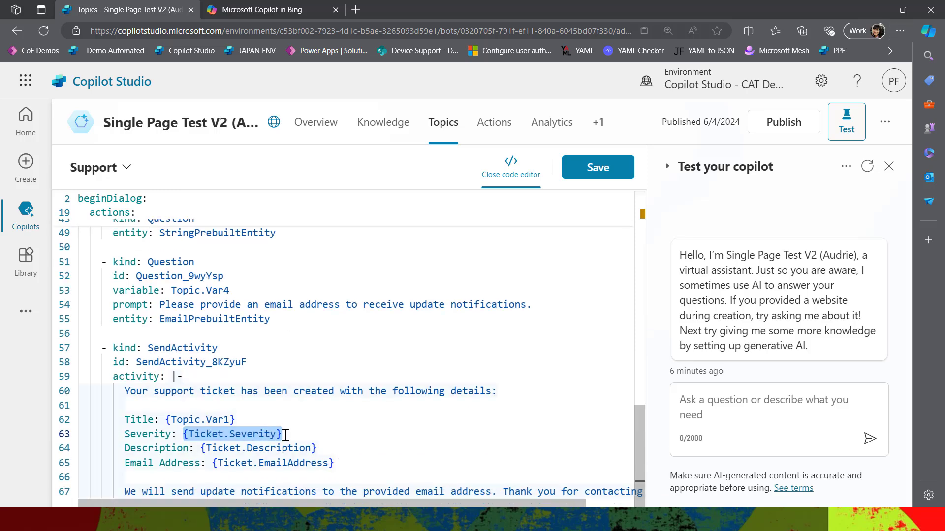
drag(284, 434, 183, 434)
text(Topi)
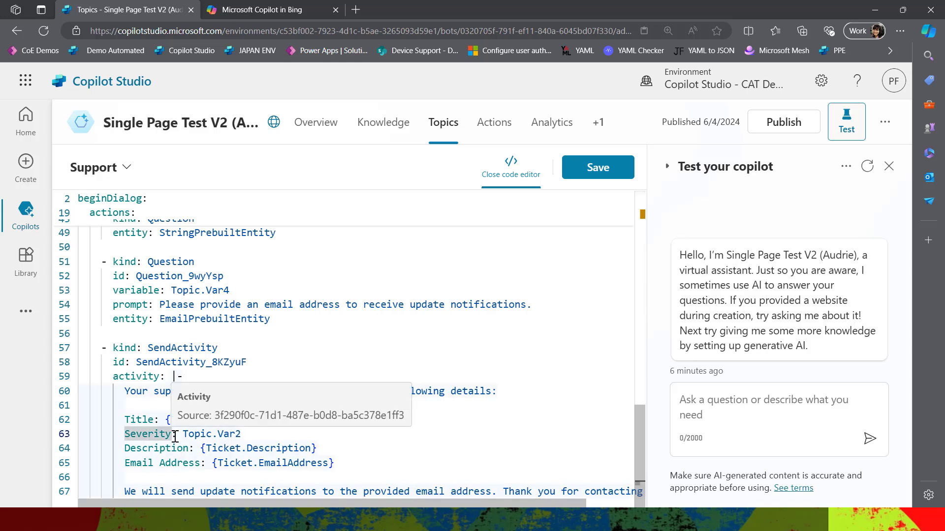
drag(184, 434, 250, 437)
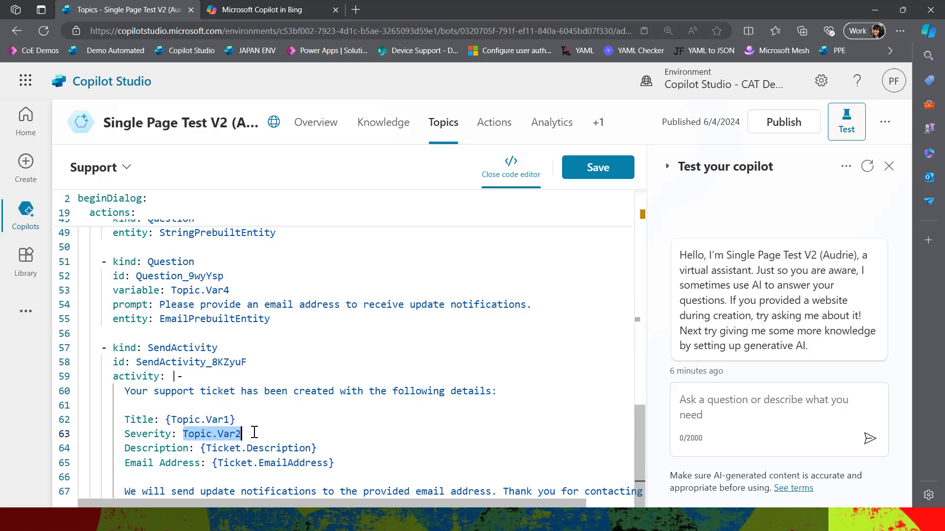
text({)
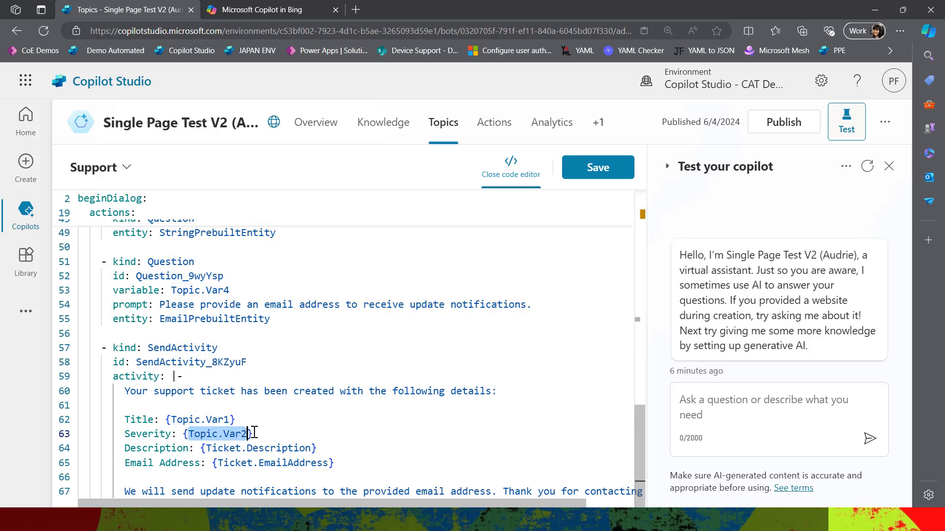
Step: Replace the Description expression in the closing message's code with {Topic.Var3}
drag(312, 450, 206, 450)
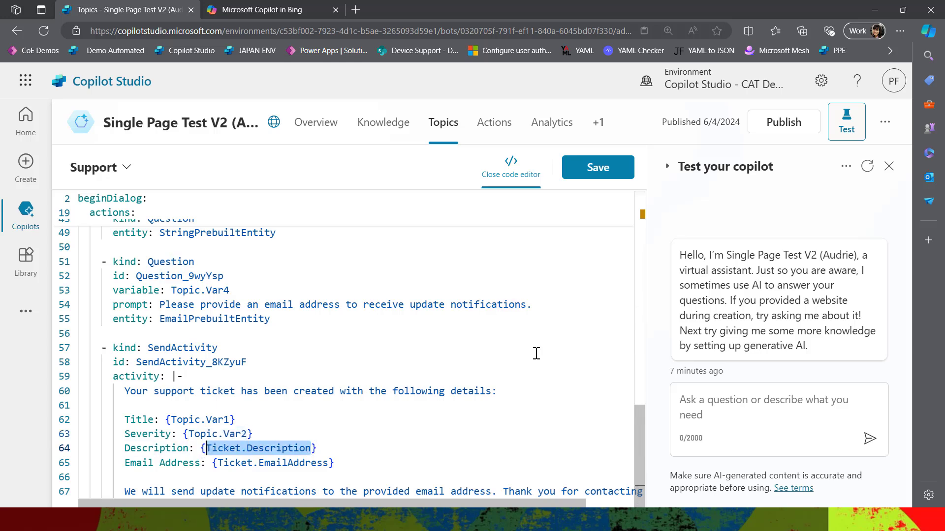
text(Topic.Var)
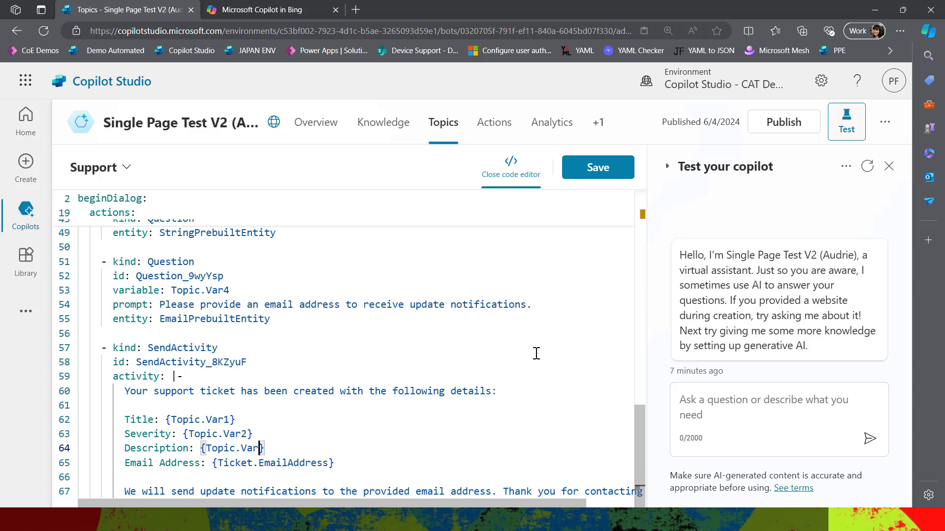
text(3)
key(Down)
key(Left)
key(Left)
key(Left)
key(Left)
key(Left)
key(Left)
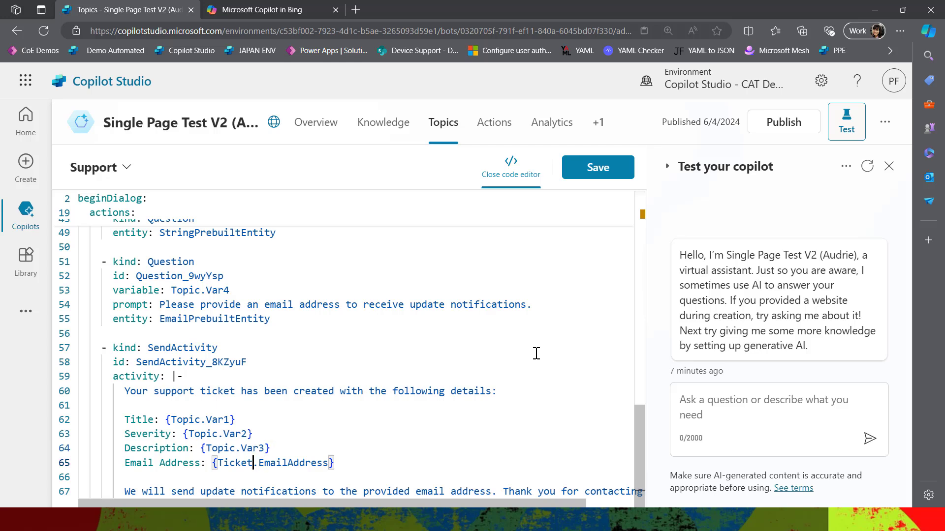
key(shift+Right)
key(shift+Right)
key(shift+Right)
key(shift+Right)
key(shift+Right)
key(shift+Right)
key(shift+Right)
key(shift+Right)
key(shift+Right)
key(shift+Right)
key(shift+Right)
key(shift+Right)
key(shift+Right)
key(shift+Right)
key(shift+Right)
key(shift+Right)
key(shift+Right)
key(shift+Right)
key(shift+Right)
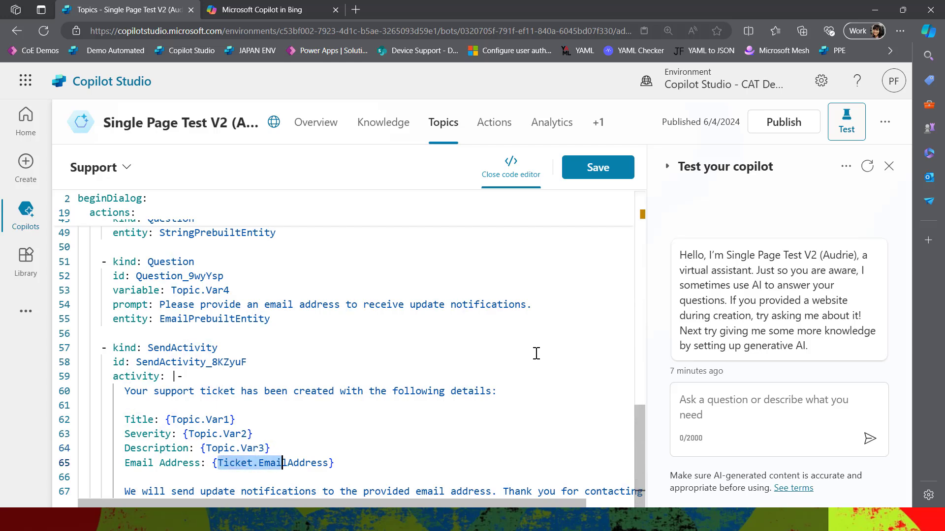
text(Top)
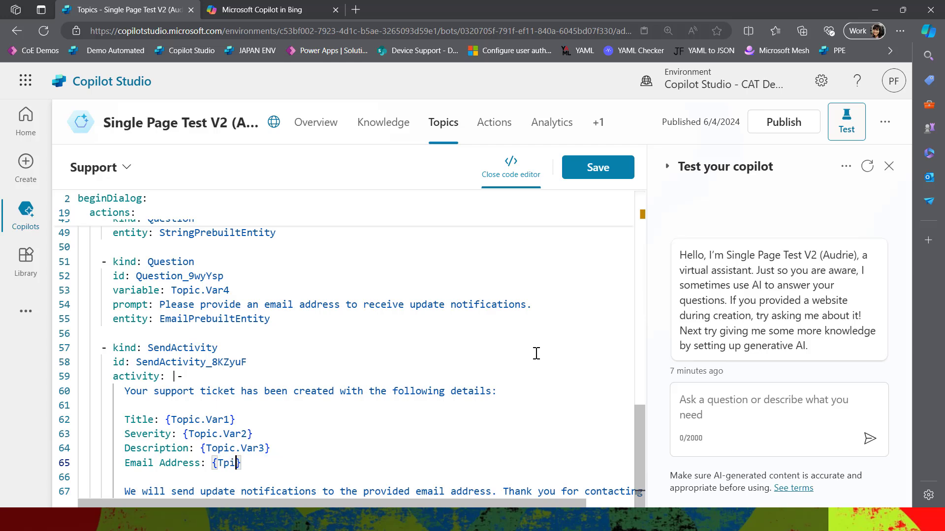
key(BackSpace)
key(BackSpace)
key(BackSpace)
text(Topic.)
text(Var4)
key(BackSpace)
key(BackSpace)
key(BackSpace)
key(BackSpace)
key(BackSpace)
key(BackSpace)
key(BackSpace)
key(BackSpace)
key(BackSpace)
key(BackSpace)
text(Tpi)
key(Tab)
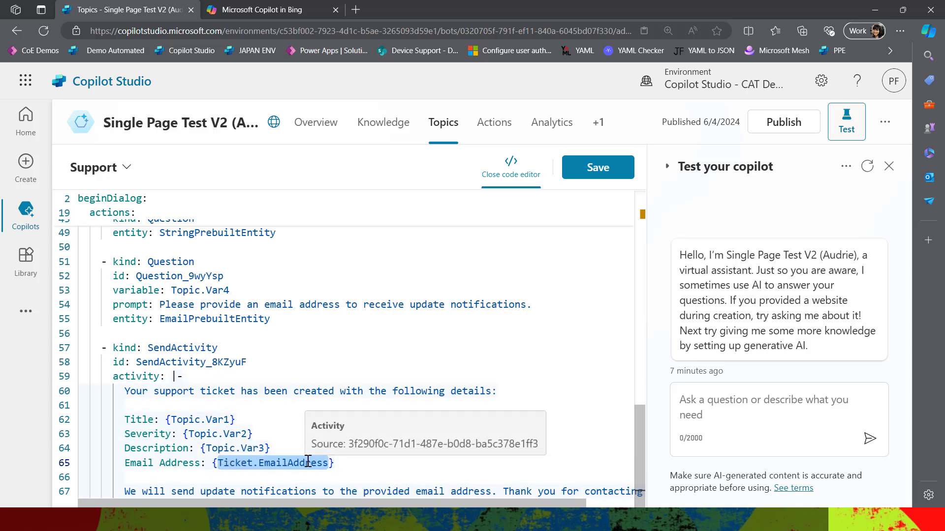
key(shift+Left)
key(shift+Left)
key(shift+Left)
key(shift+Left)
key(shift+Left)
key(shift+Left)
key(shift+Left)
key(shift+Left)
key(shift+Left)
key(shift+Left)
key(shift+Left)
key(shift+Left)
key(shift+Left)
key(Left)
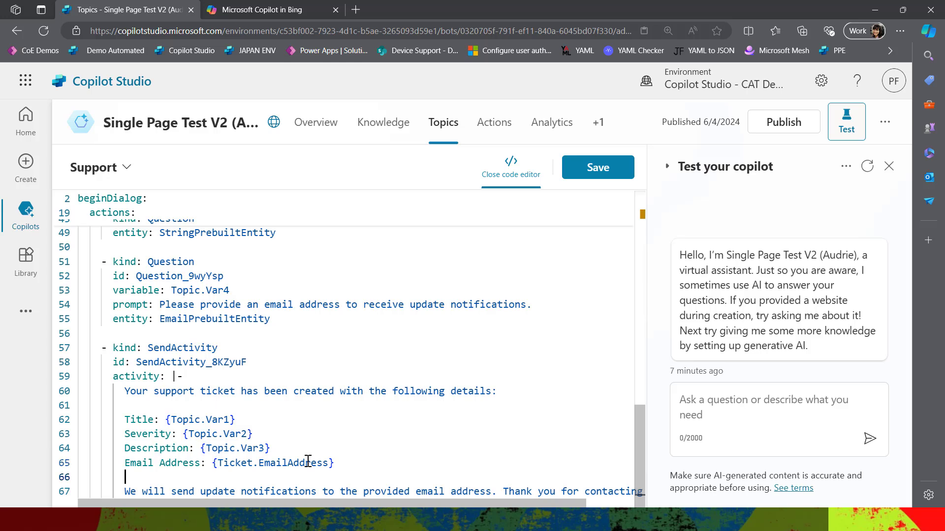
Step: Replace the Email Address expression in the closing message's code with {Topic.Var4}, and save the topic from the visual canvas
drag(329, 462, 217, 463)
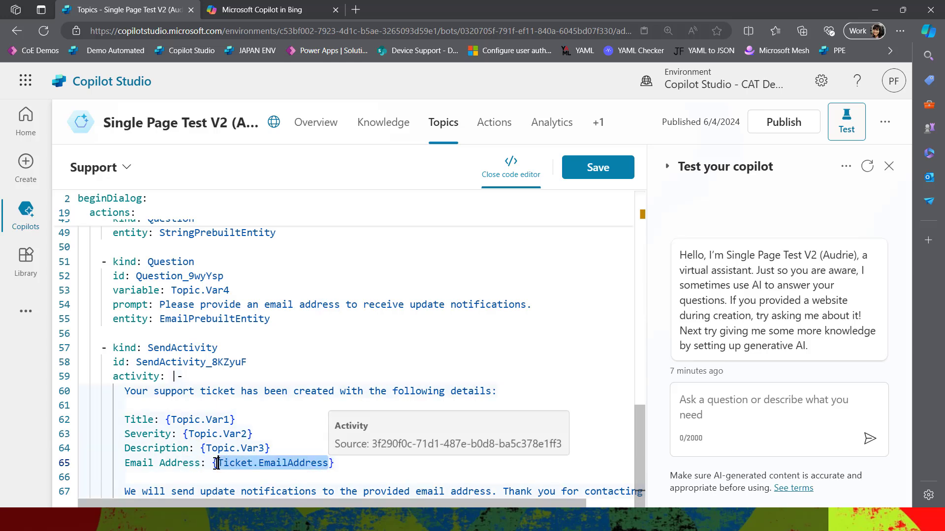
text(TOpic)
key(BackSpace)
key(BackSpace)
key(BackSpace)
key(BackSpace)
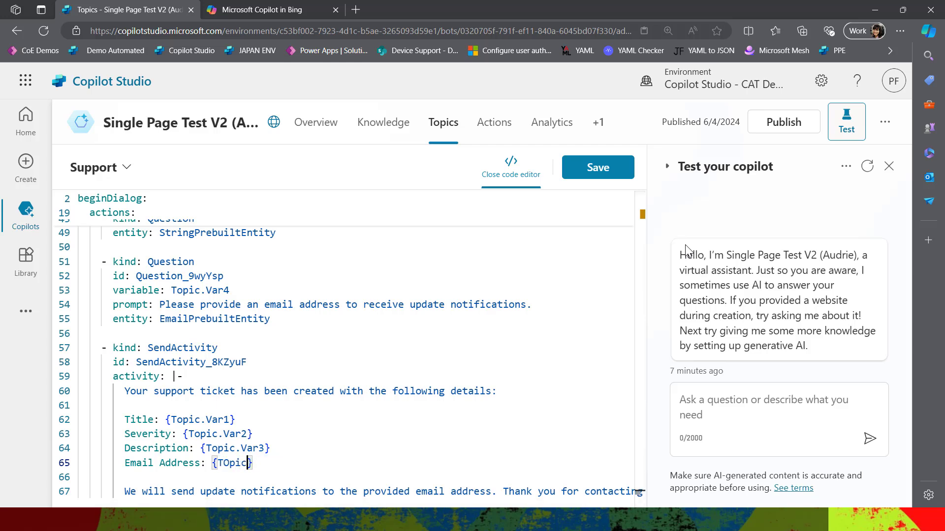
text(opic.Var4)
click(479, 409)
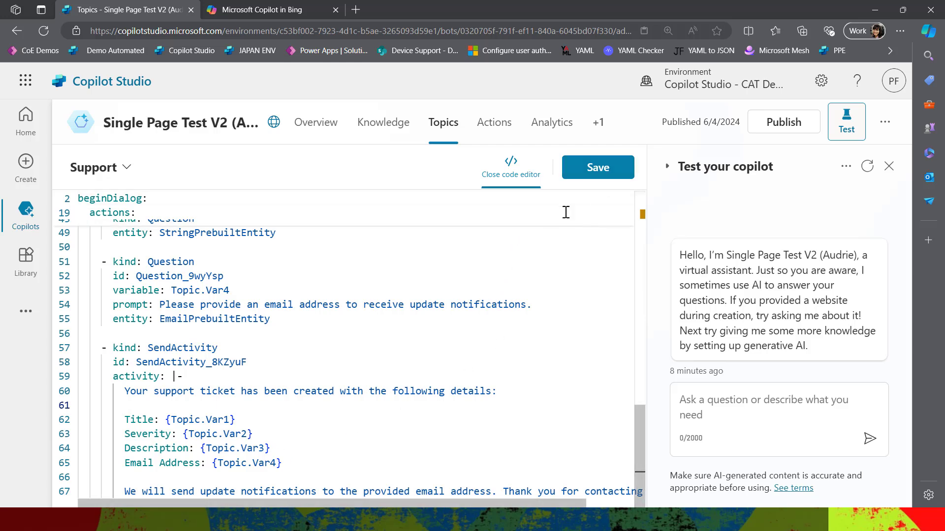
click(533, 179)
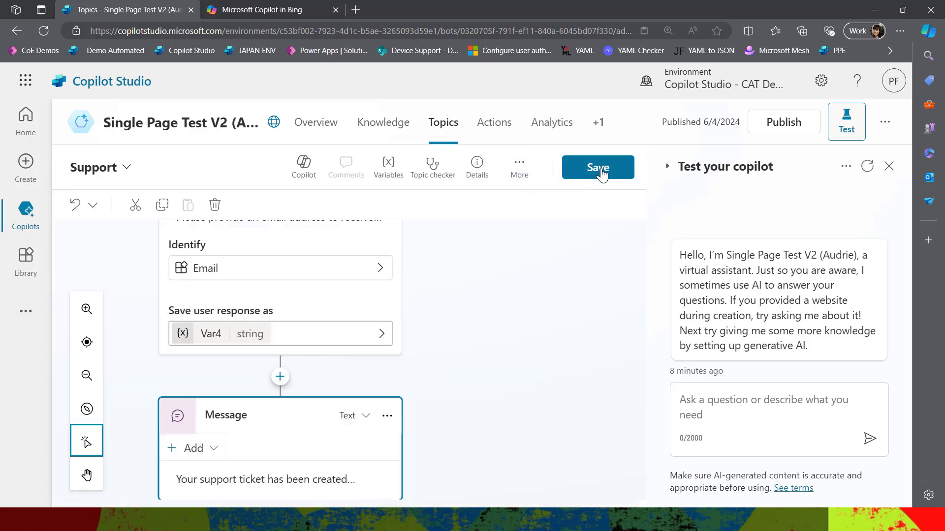
click(598, 170)
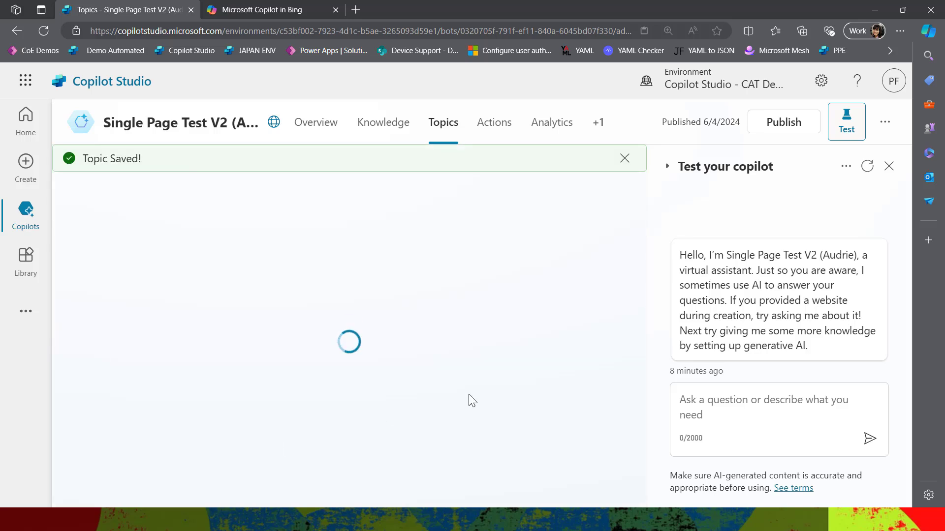
Step: Restart the test conversation and send the message "I need support" to trigger the Support topic
click(866, 167)
scroll(559, 348, up, 15)
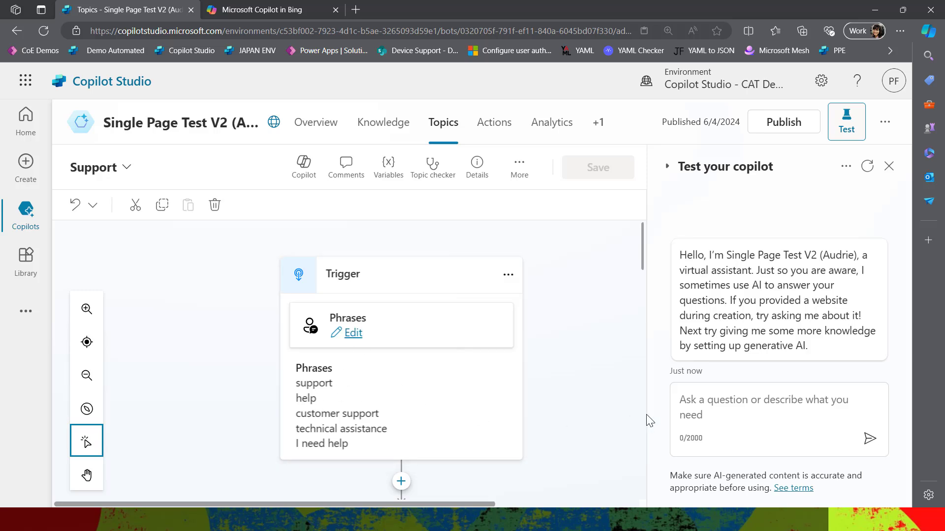
click(733, 408)
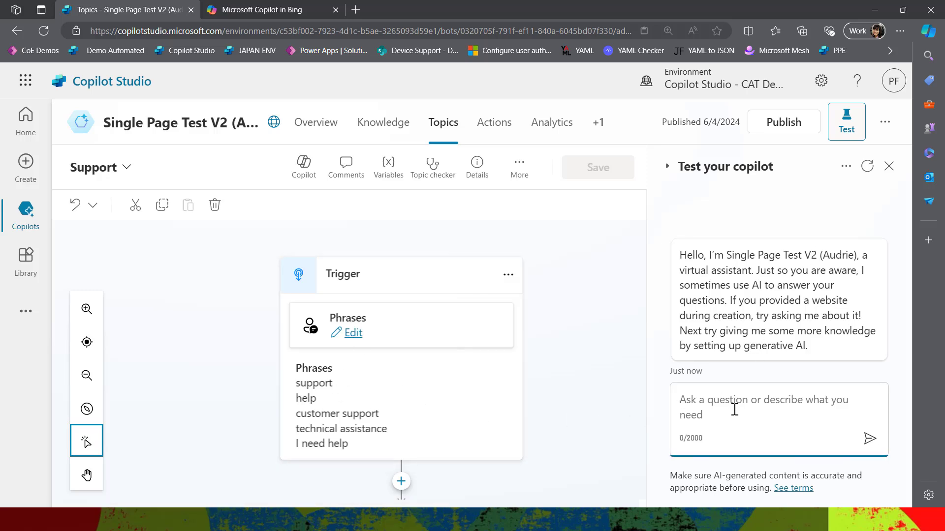
text(I need suppor)
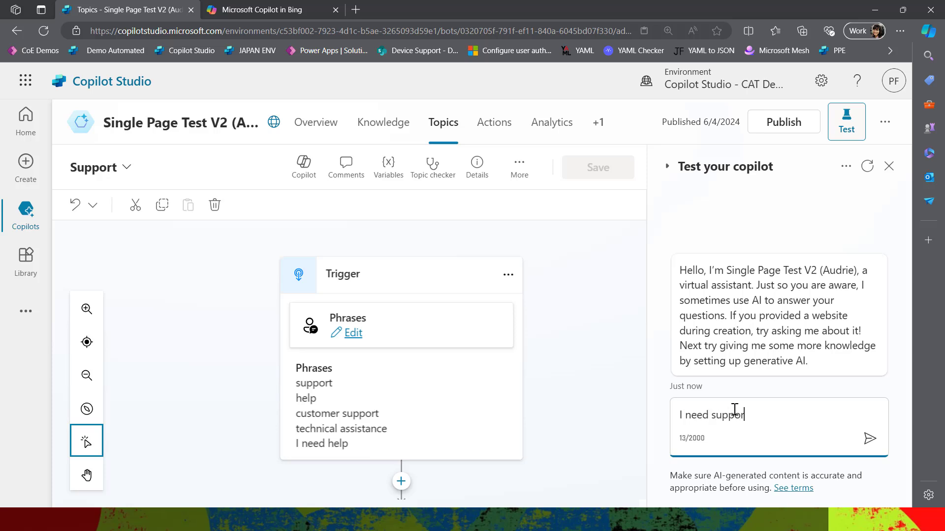
text(t)
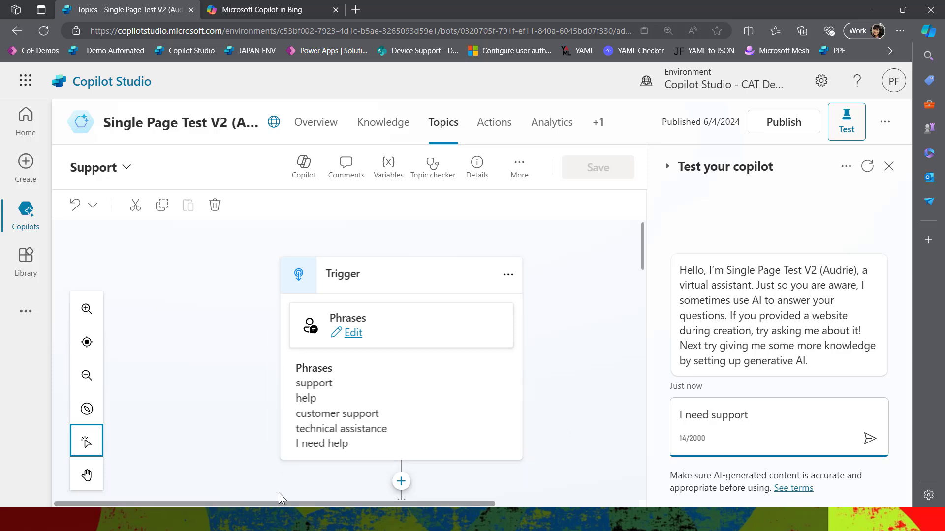
click(869, 439)
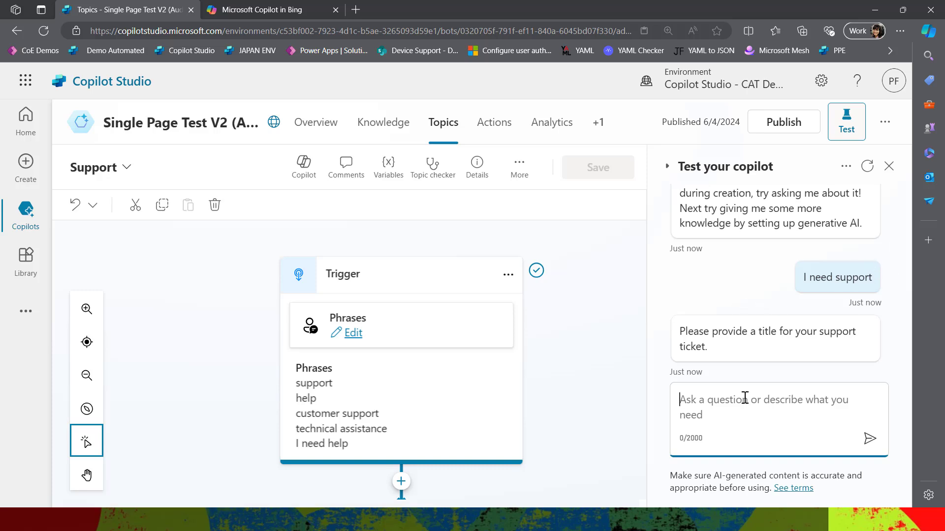
Step: Answer the test chat's title question with "Keyboard Replacement Needed" and choose High as the ticket severity
text(Key)
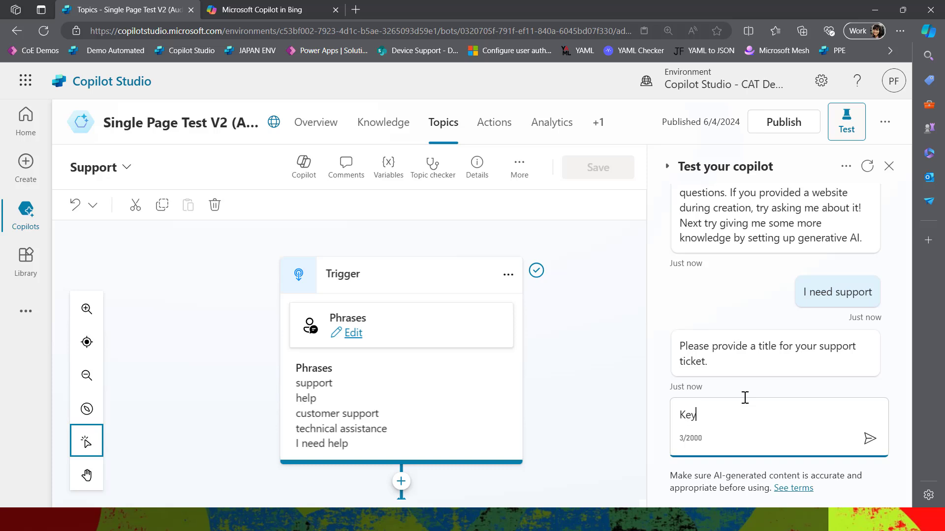
text(board Replace)
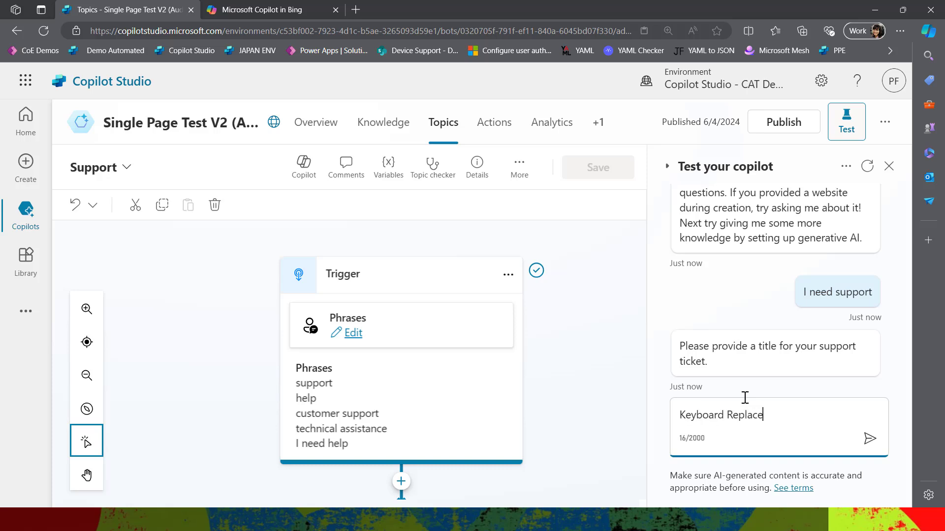
text(ment Needed)
key(Return)
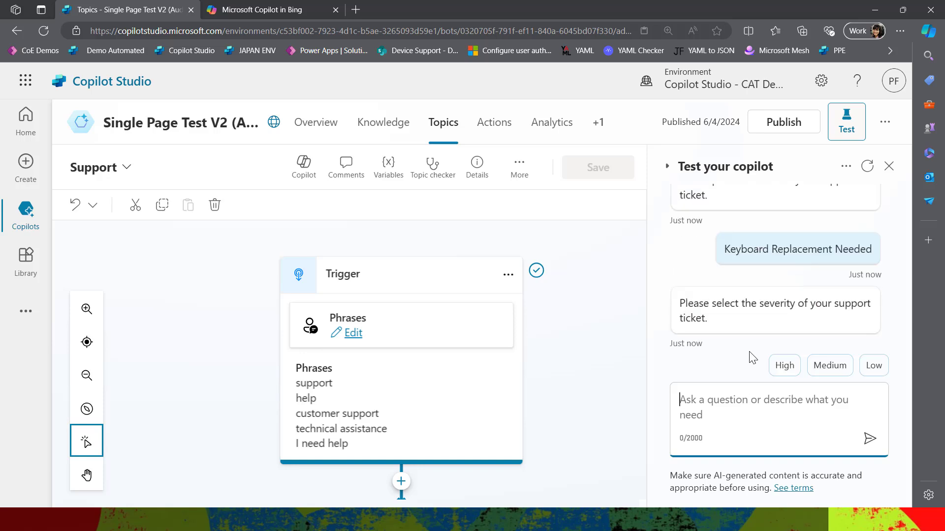
click(786, 365)
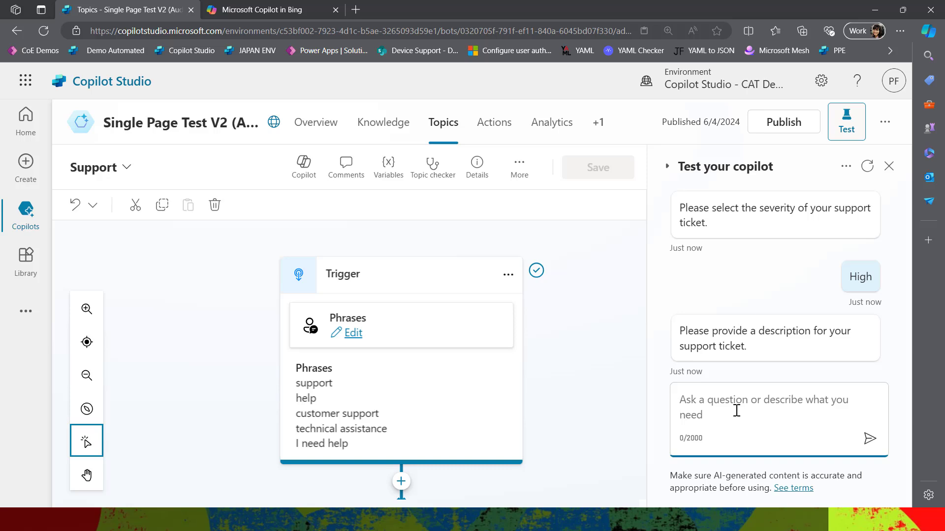
Step: Answer the test chat's description question with "My keys on the keyboard are consistently sticking and I can no longer type email."
text(My keyboard is)
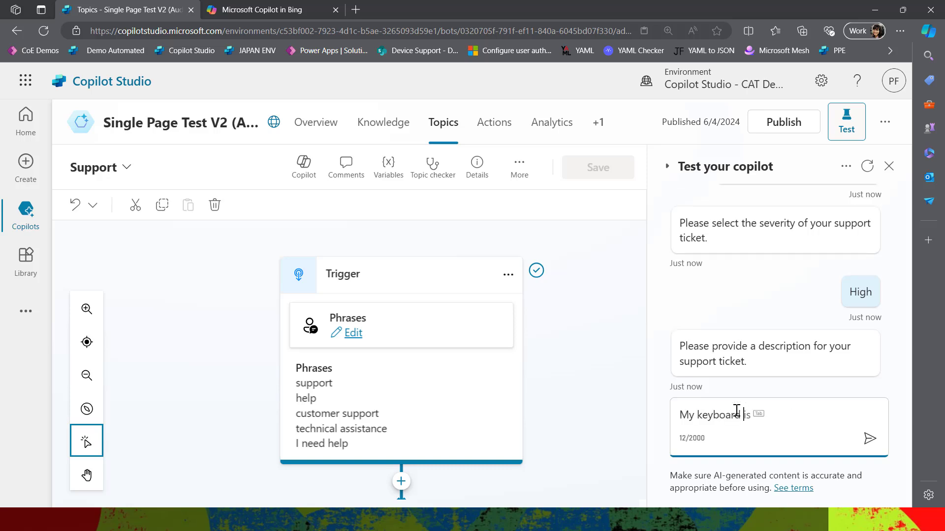
key(BackSpace)
text(s on the)
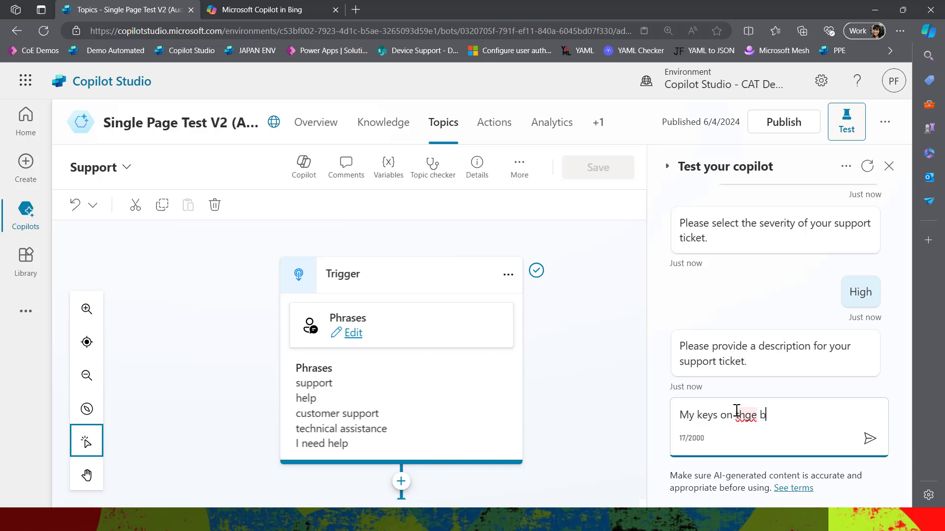
text( keyboard are )
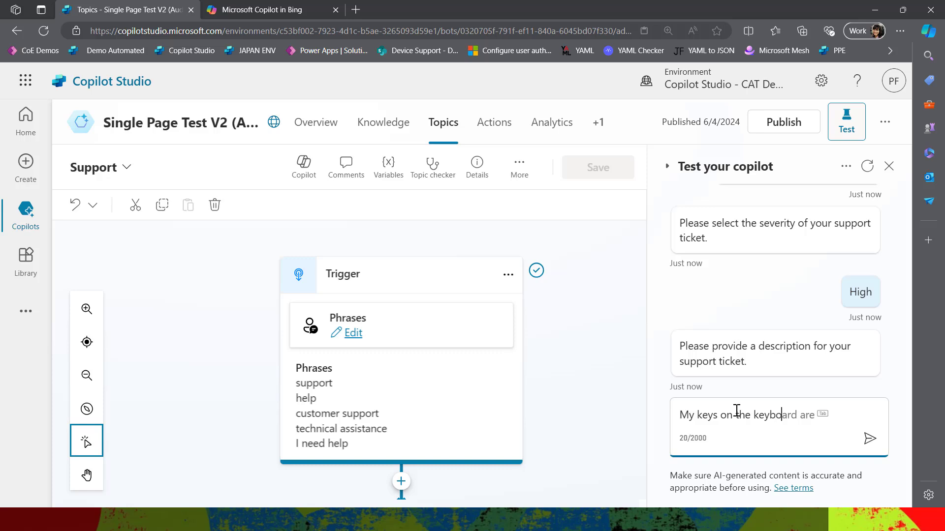
text(consistently stick)
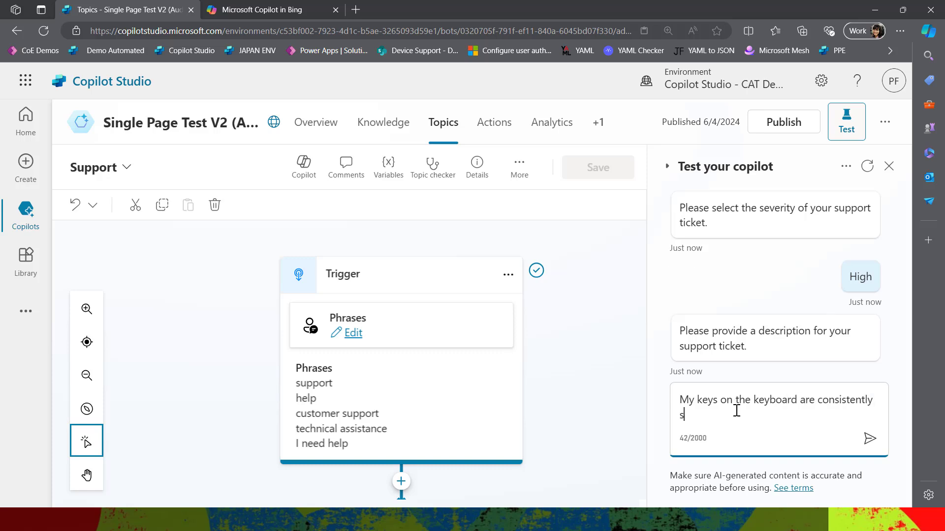
text(ing and r)
text( can no)
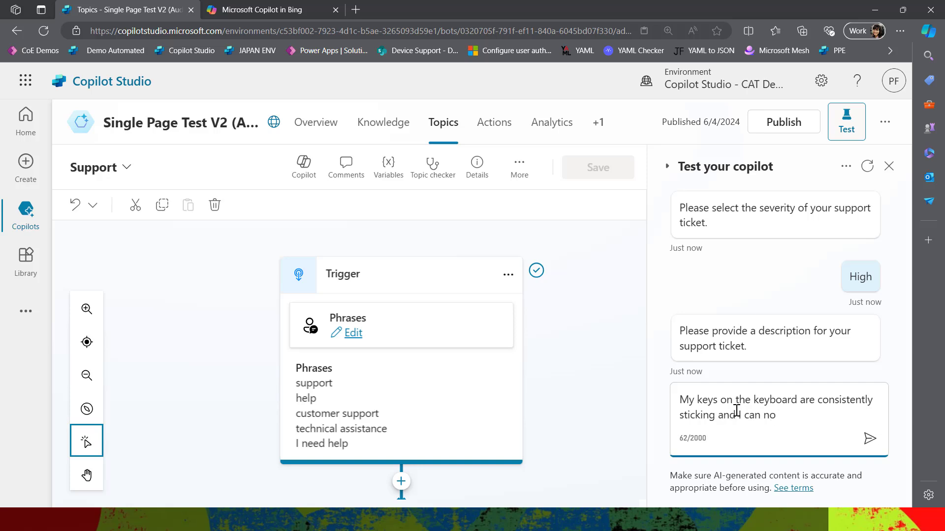
text(t longer type email.)
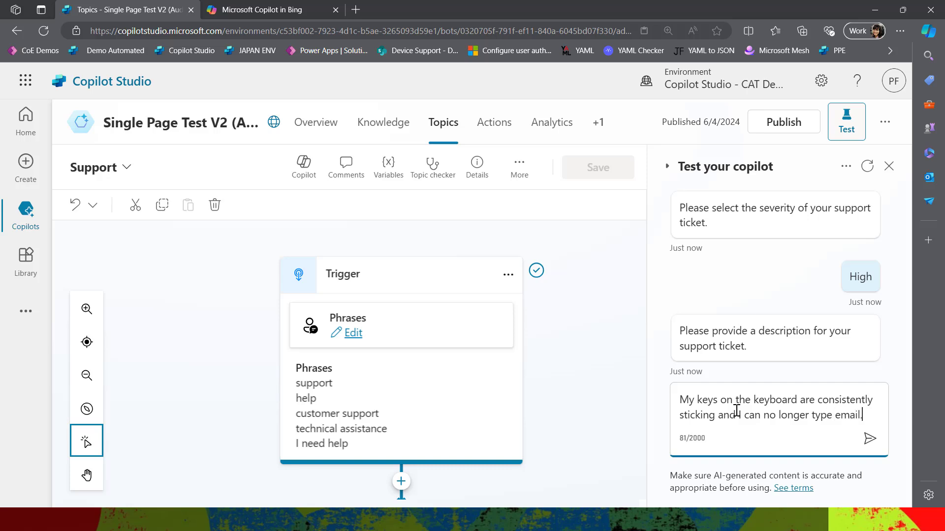
click(869, 438)
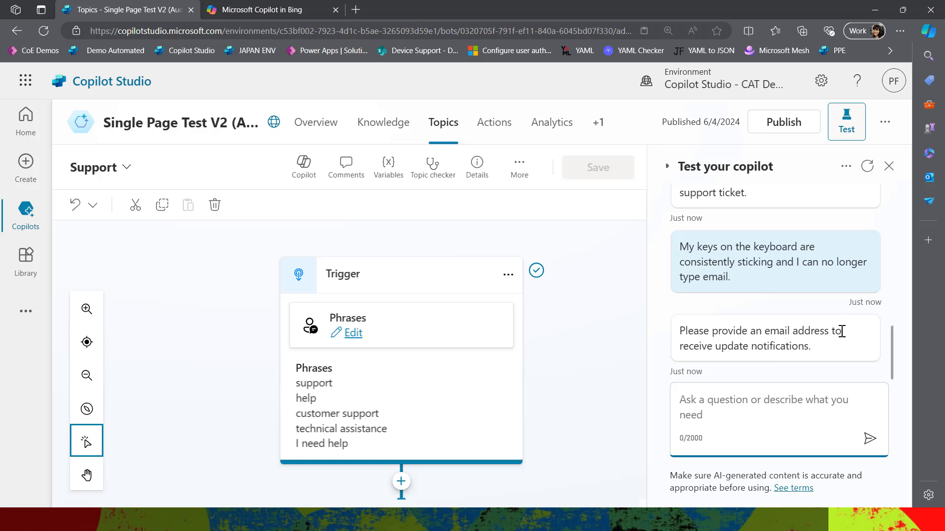
Step: Answer the test chat's notification question with the contact's email address and review the ticket summary message
text(p)
key(BackSpace)
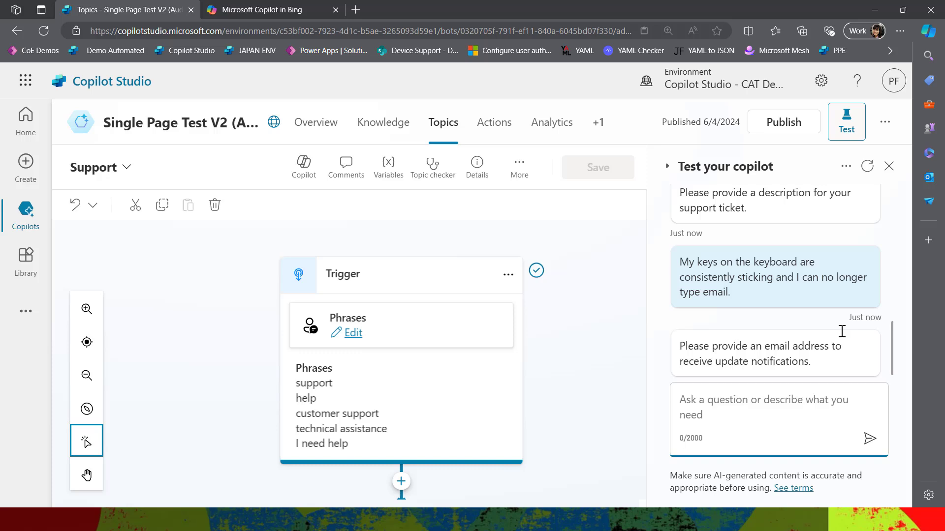
text(person@)
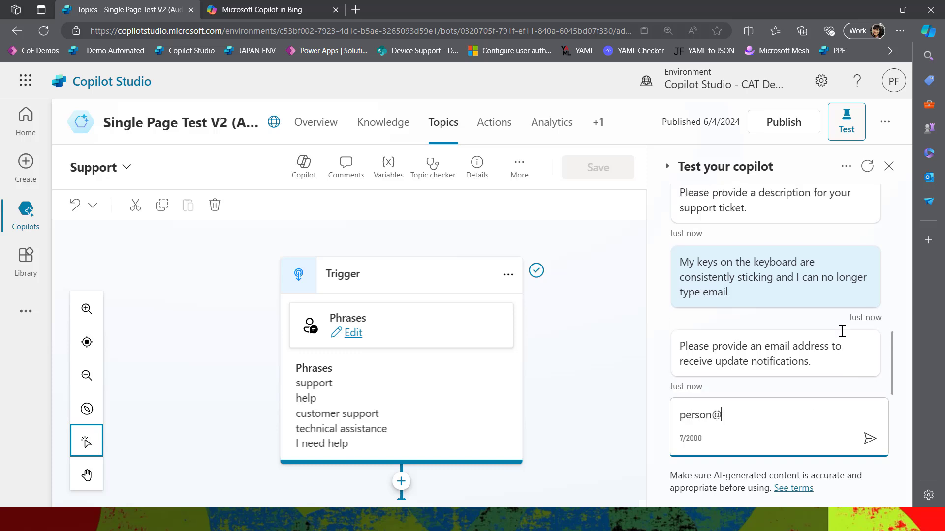
text(email.com)
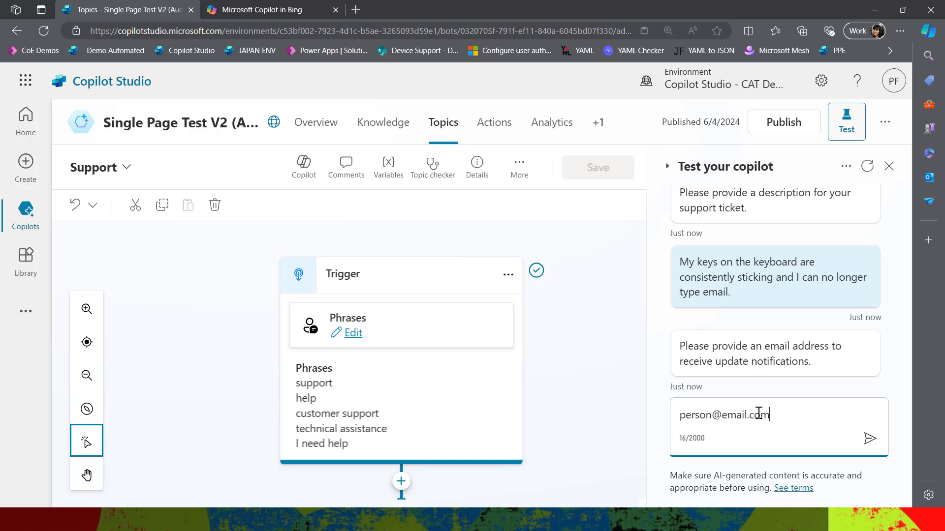
click(869, 438)
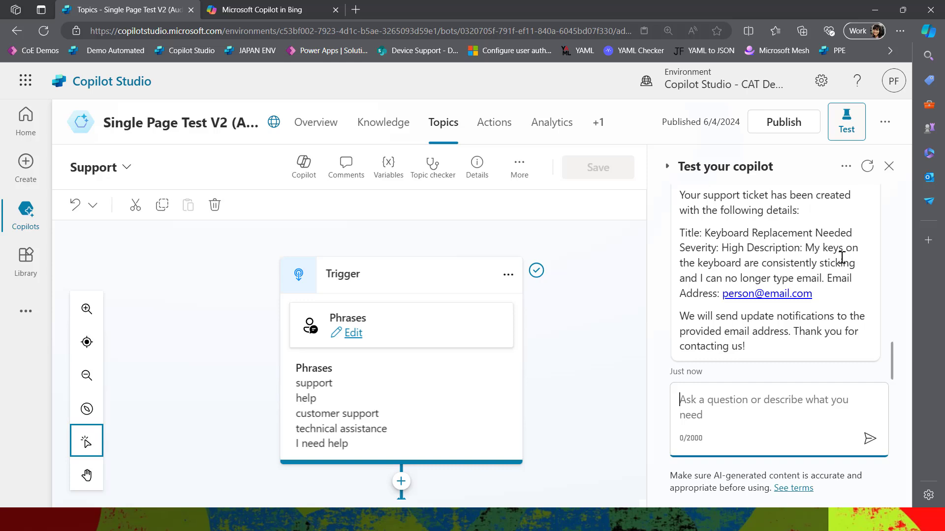
scroll(841, 255, up, 1)
scroll(704, 240, down, 1)
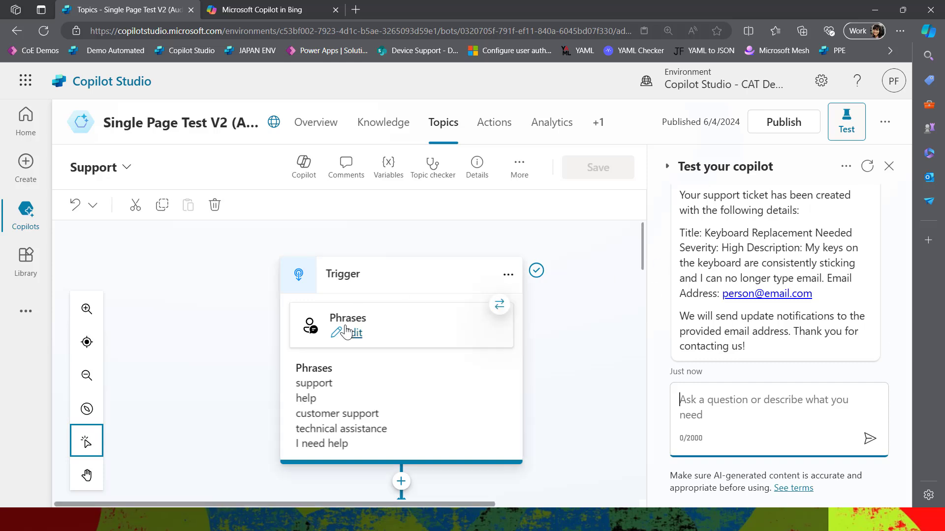
Step: Review the Support topic's flow from the trigger phrases through the question nodes to the closing message
scroll(436, 398, down, 3)
scroll(610, 382, down, 3)
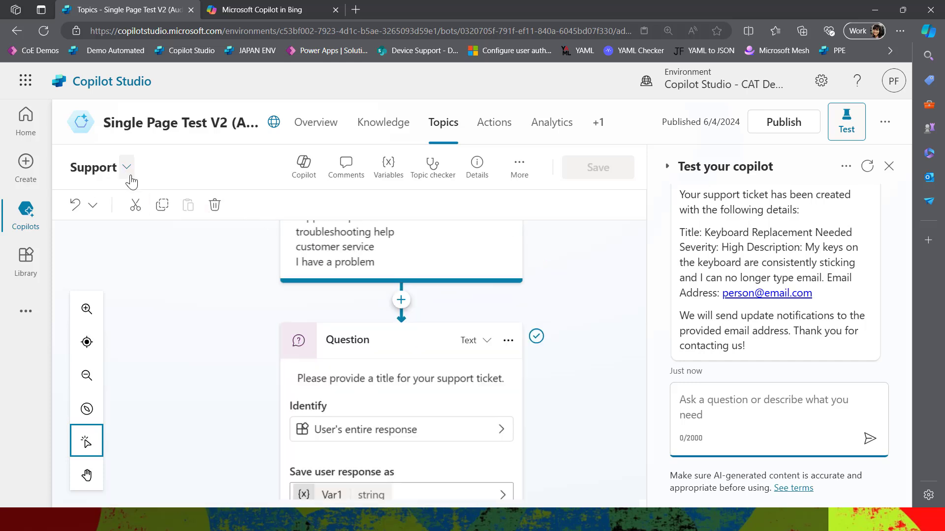
scroll(435, 267, down, 4)
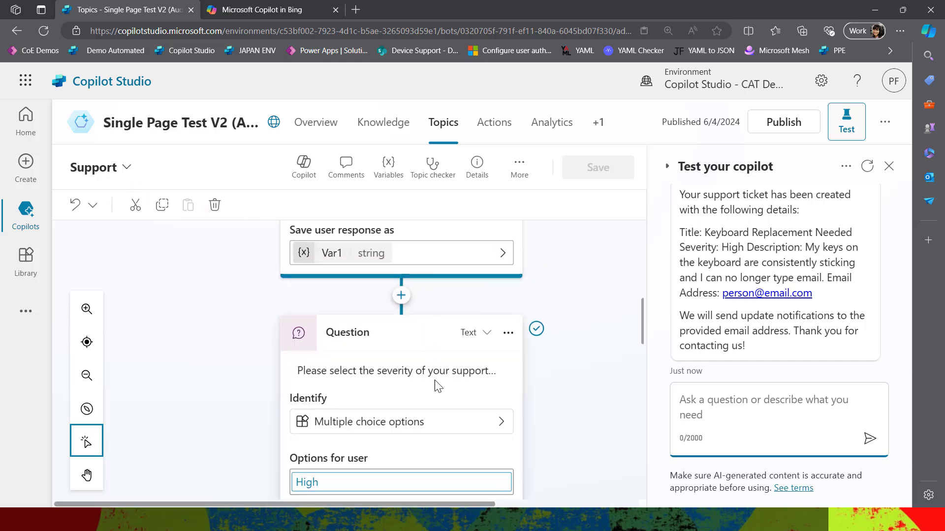
scroll(440, 453, down, 3)
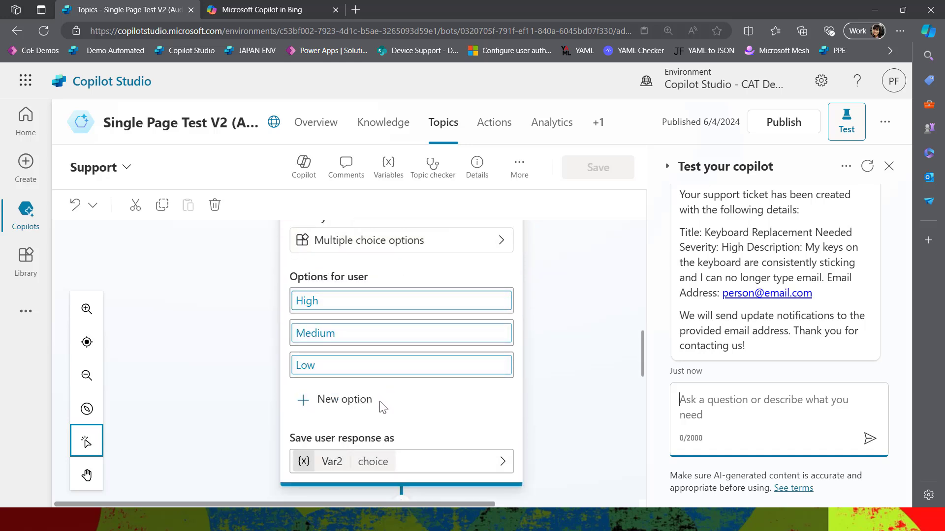
scroll(381, 404, down, 6)
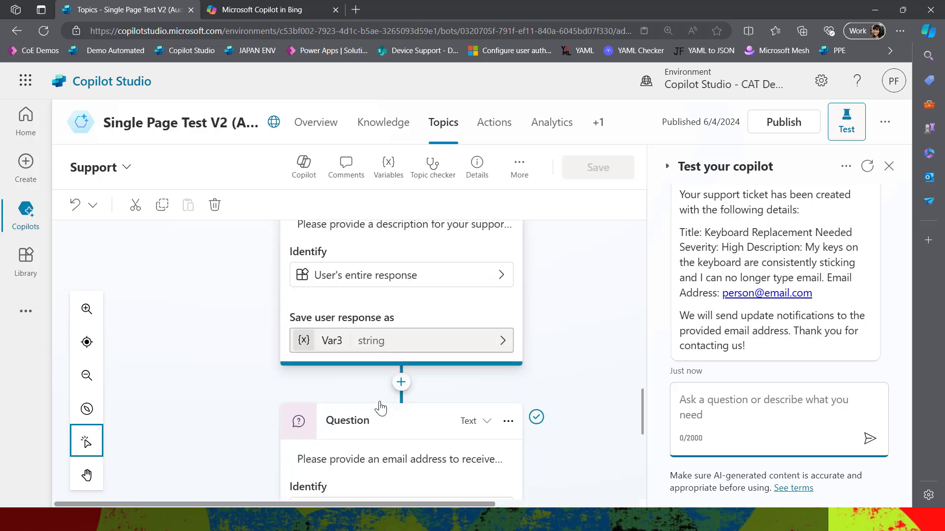
scroll(381, 407, down, 8)
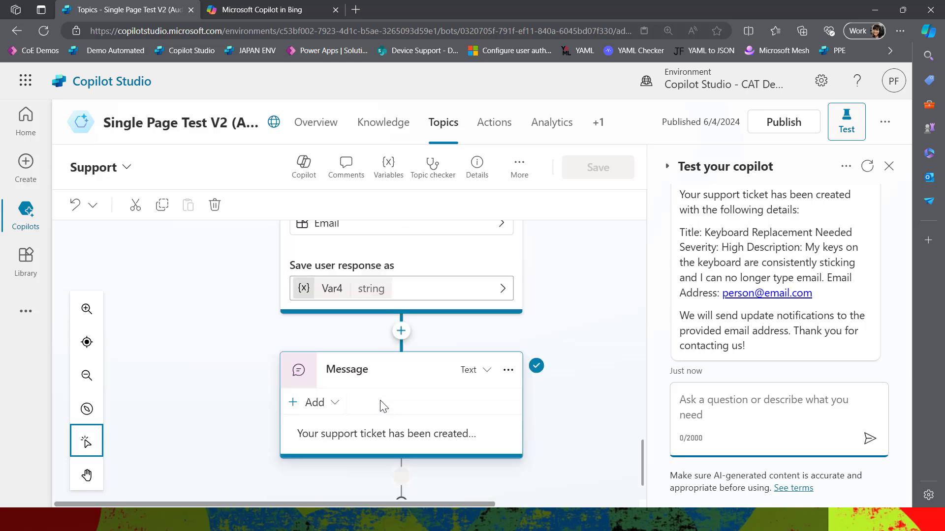
scroll(383, 407, down, 1)
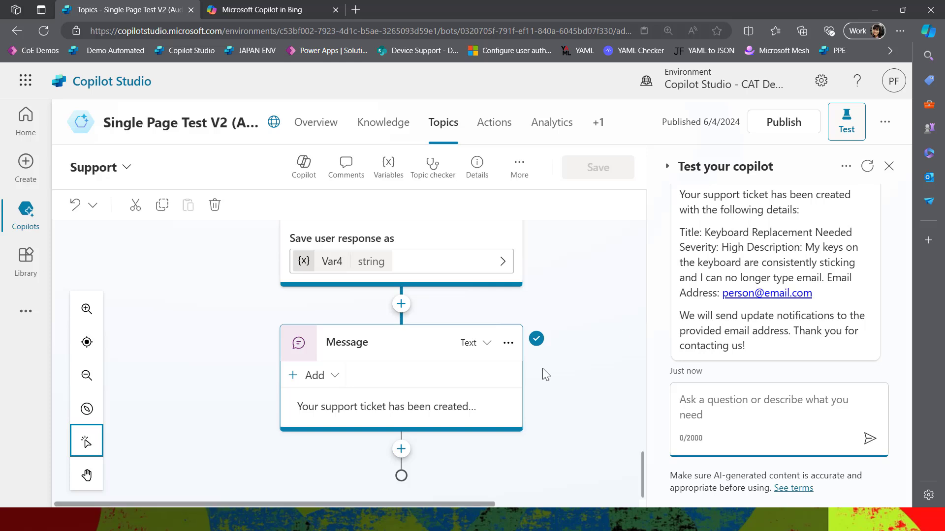
Step: Browse the example prompts for creating a topic from a description with Copilot, and close the dialog without creating one
click(443, 136)
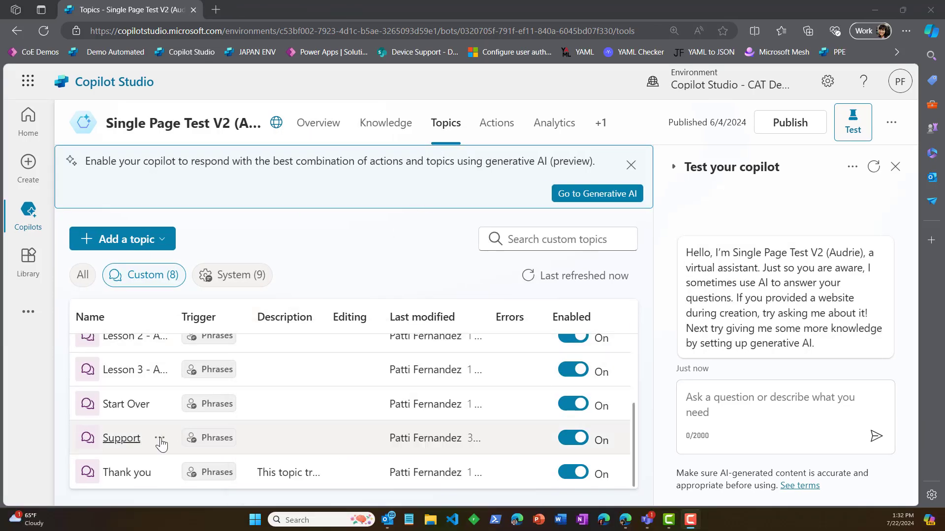
click(158, 237)
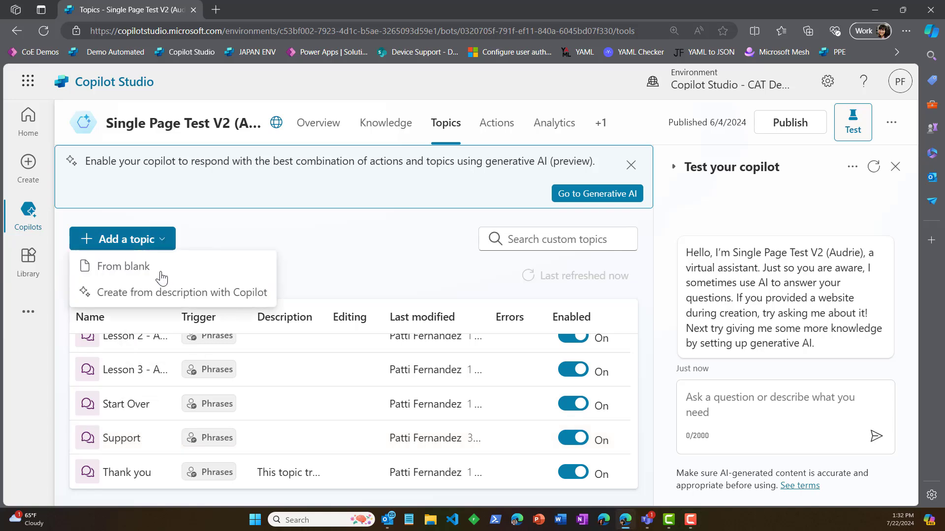
click(192, 295)
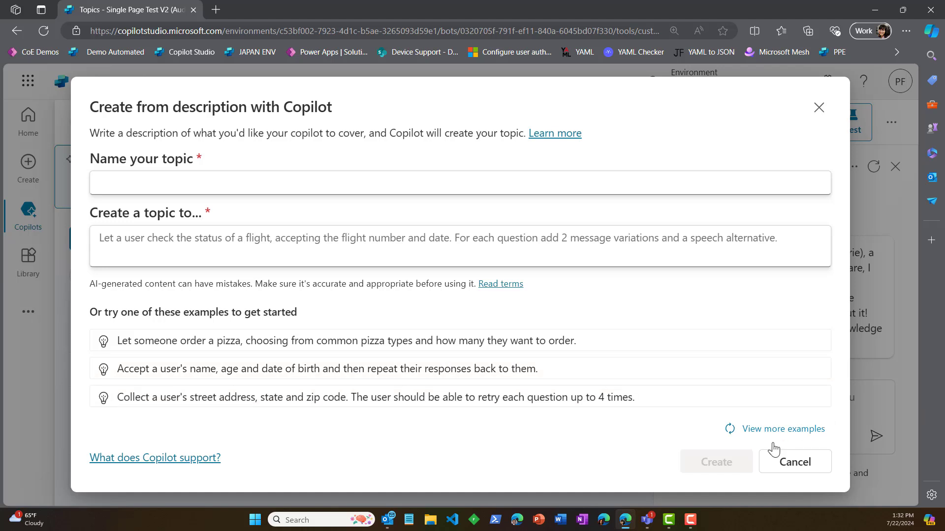
click(782, 430)
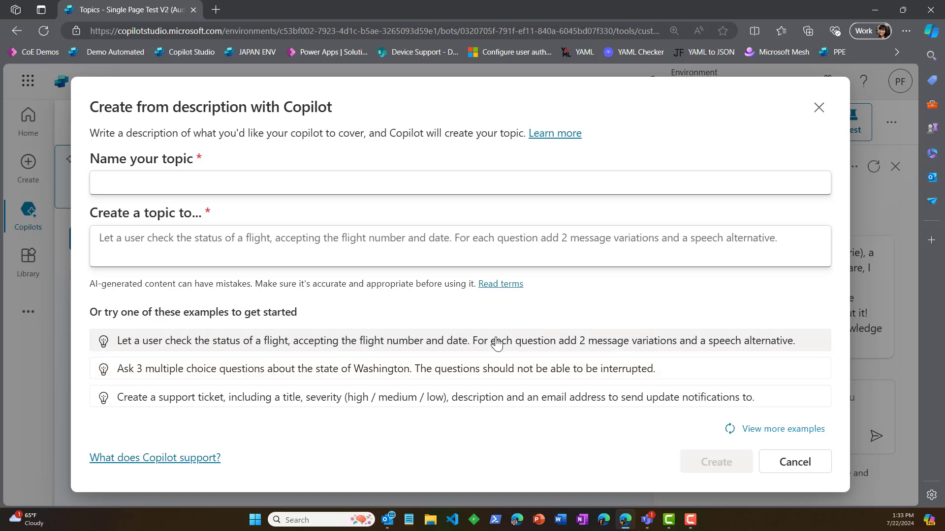
click(751, 429)
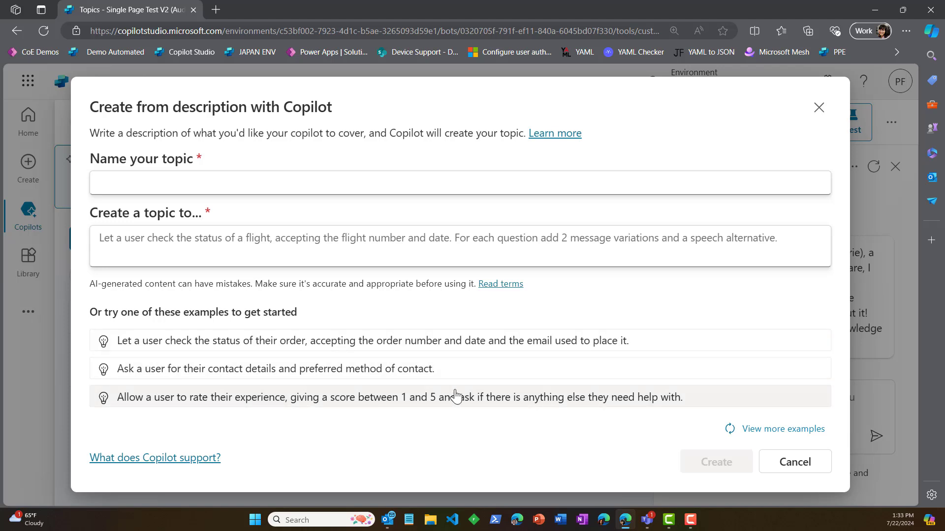
click(787, 462)
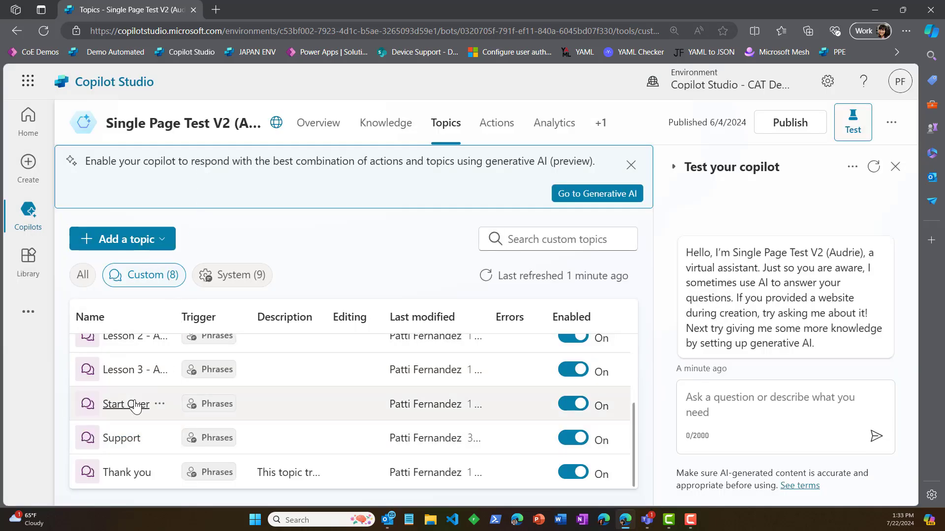
Step: Open the Support topic, and switch to the shared ChatGPT conversation to examine the prompt requesting non-overlapping chatbot topics
click(121, 438)
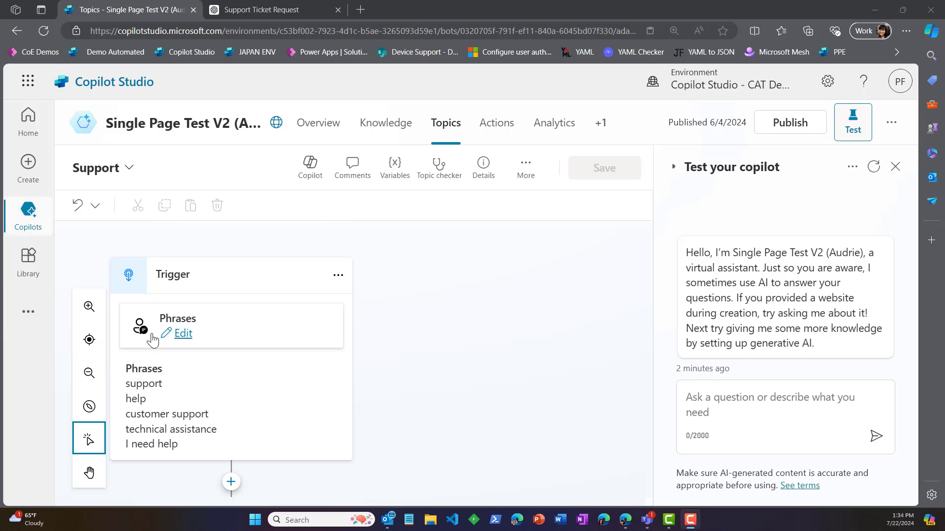
click(246, 9)
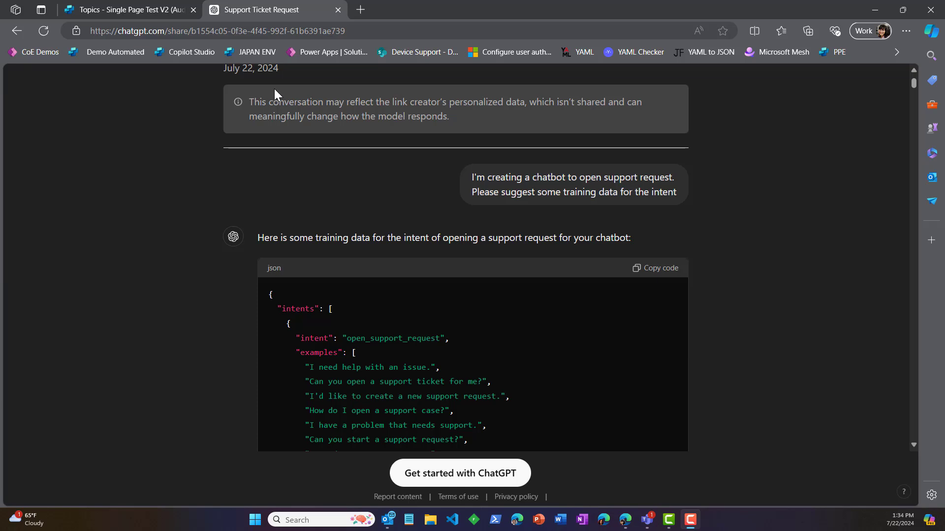
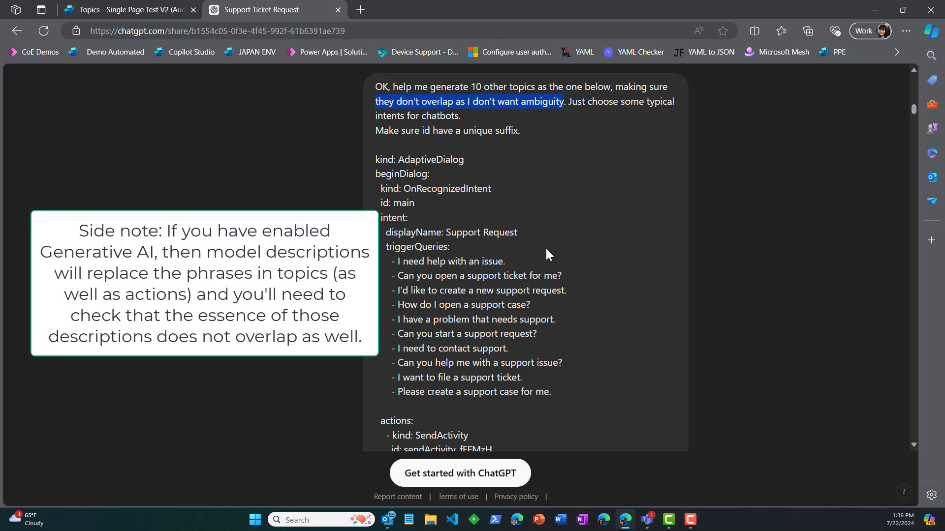
scroll(546, 253, down, 5)
scroll(545, 247, up, 6)
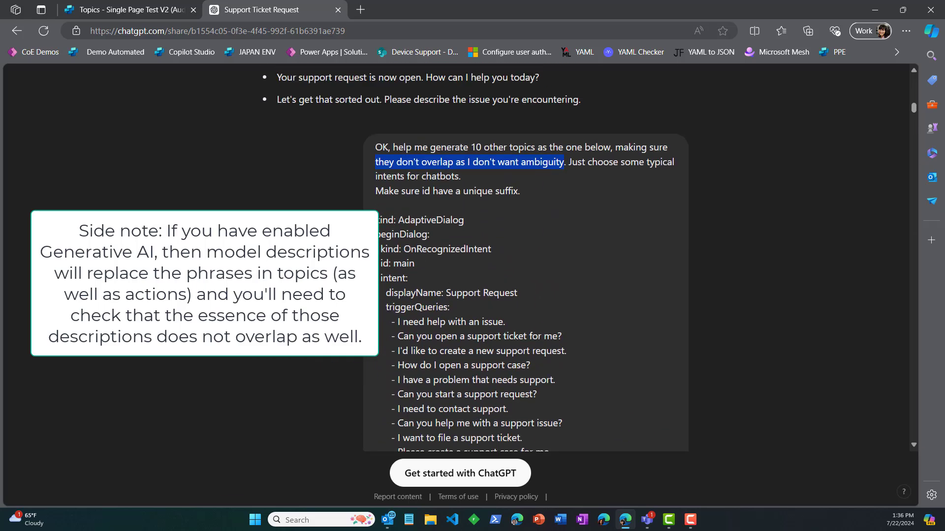
scroll(463, 319, down, 2)
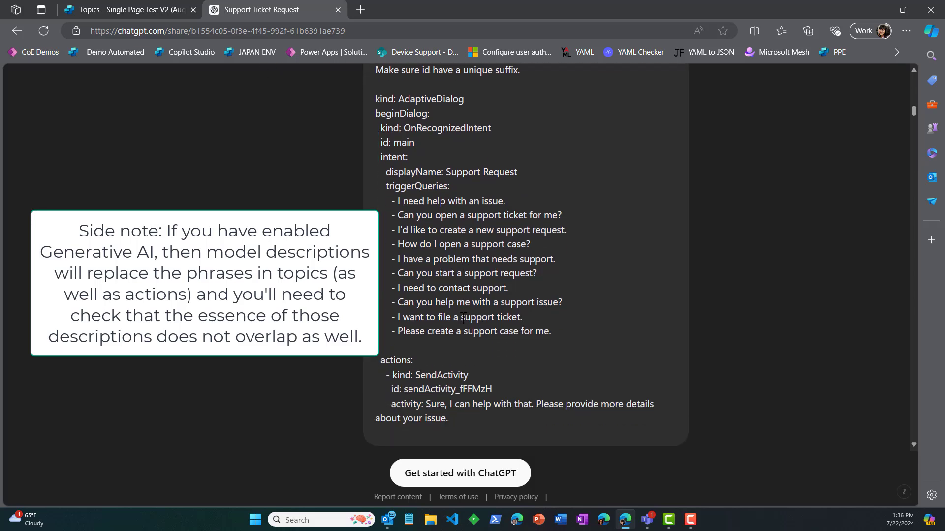
scroll(463, 318, down, 1)
Step: Read through the YAML topics generated in ChatGPT's reply, comparing the trigger queries of each intent
scroll(463, 318, down, 5)
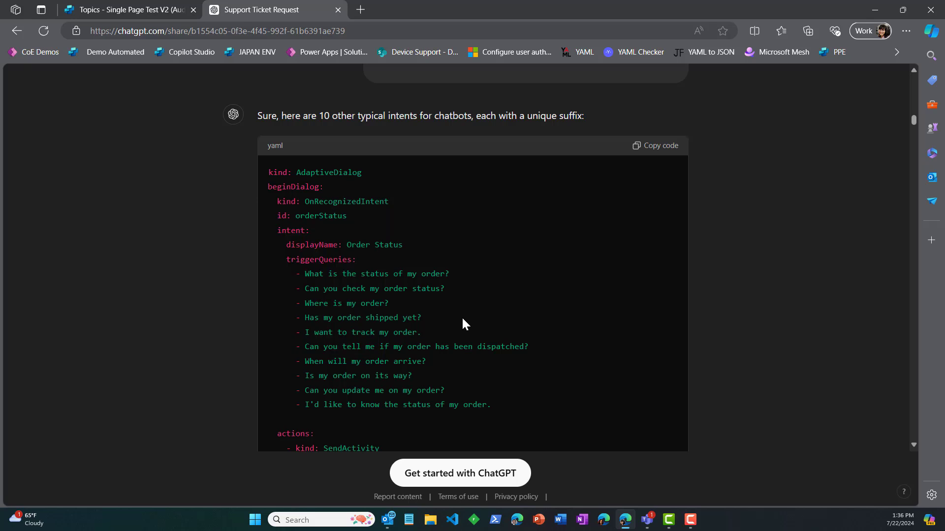
scroll(462, 319, down, 2)
scroll(462, 322, down, 3)
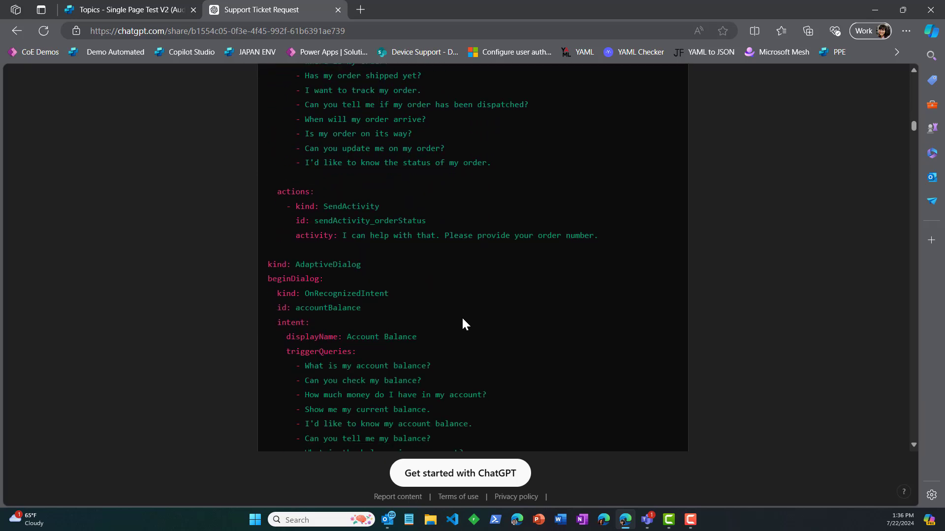
scroll(462, 319, down, 5)
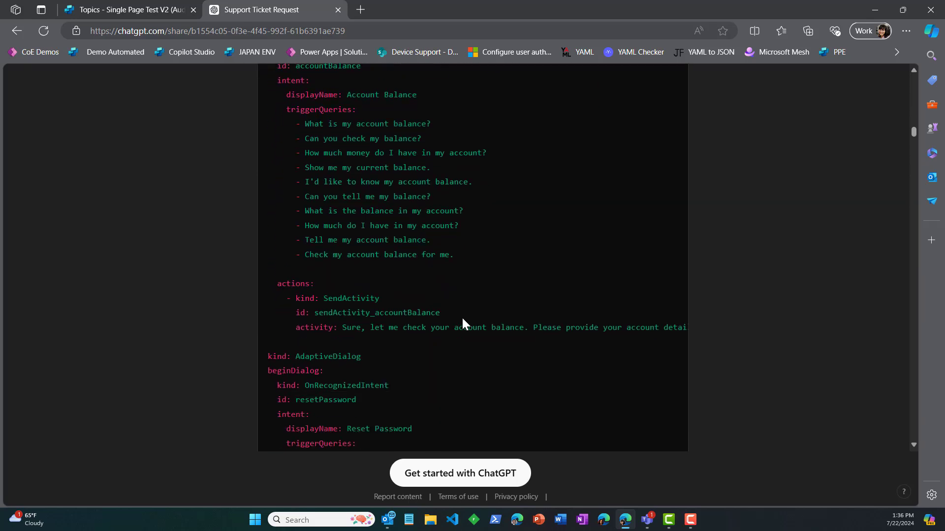
scroll(463, 323, down, 6)
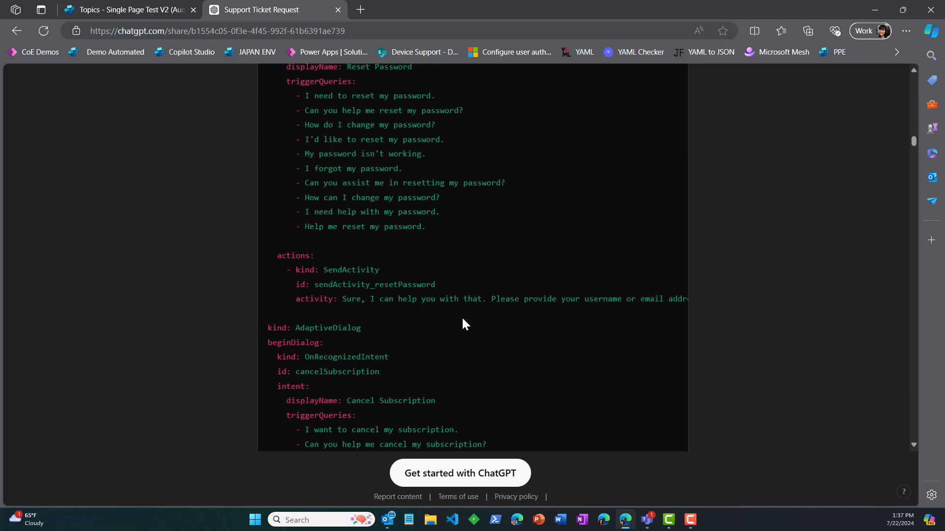
scroll(462, 322, down, 2)
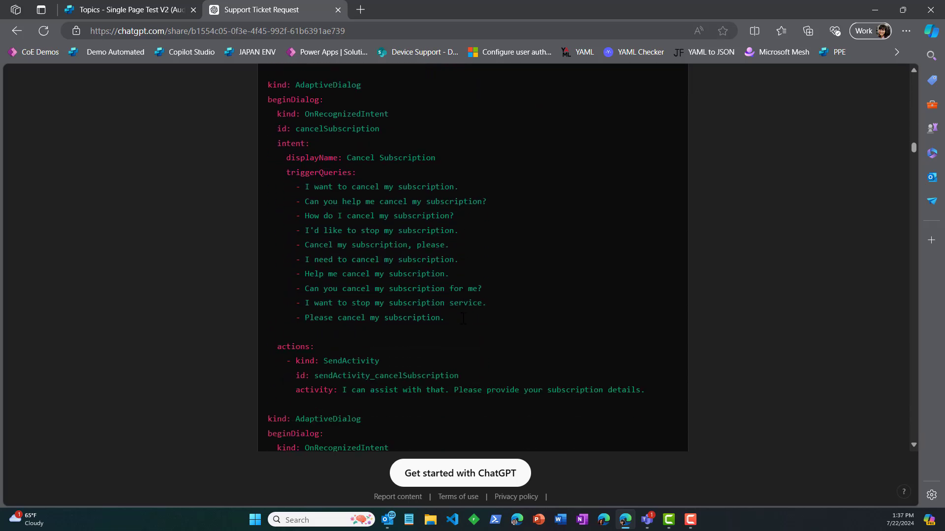
scroll(462, 319, down, 4)
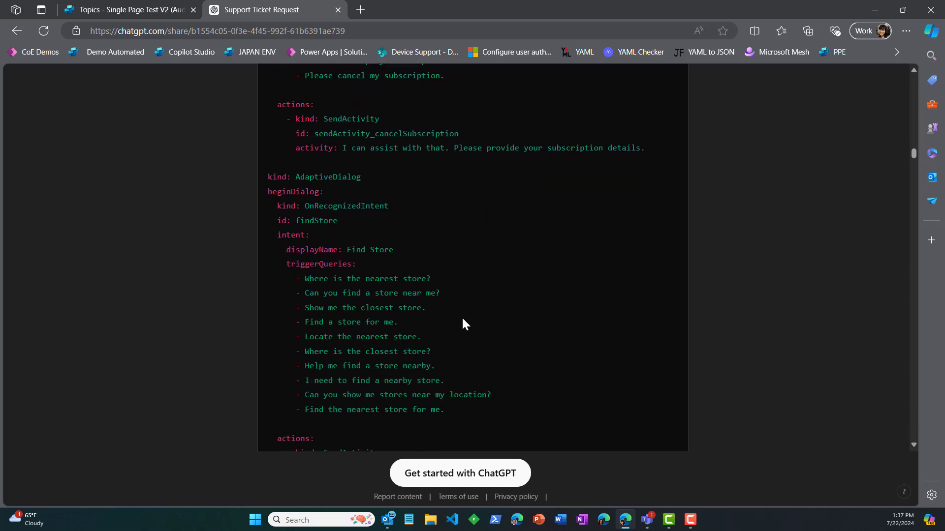
Step: Check the remaining YAML topics' trigger queries for overlaps, and return to the prompt requesting 10 other topics
scroll(462, 322, down, 4)
scroll(463, 323, down, 3)
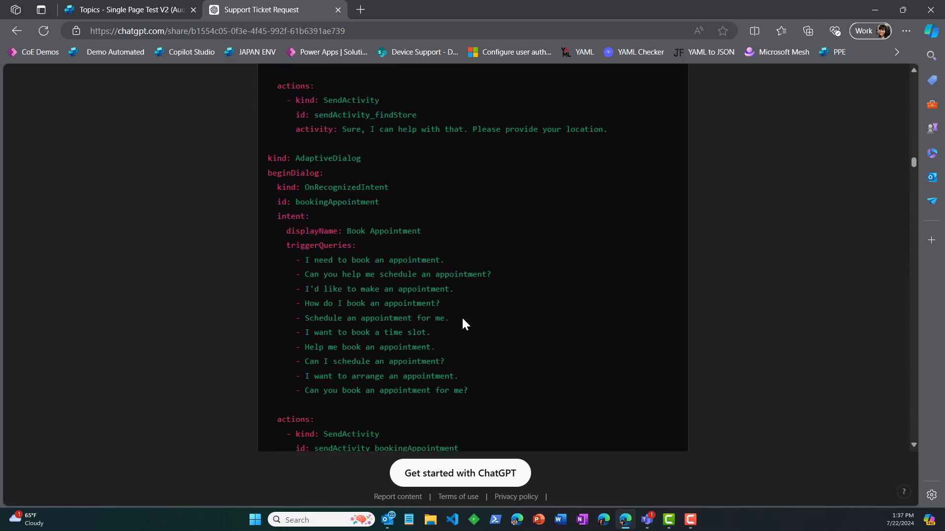
scroll(445, 367, down, 5)
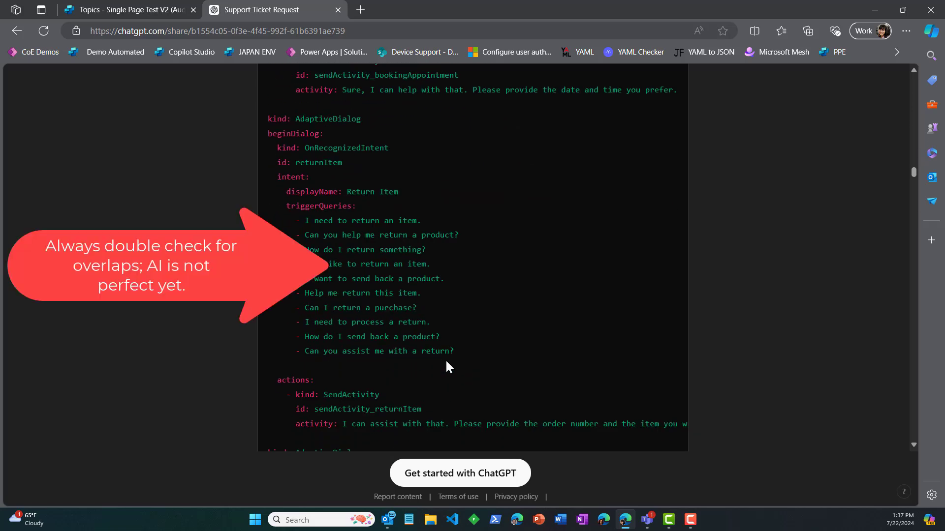
scroll(530, 338, up, 13)
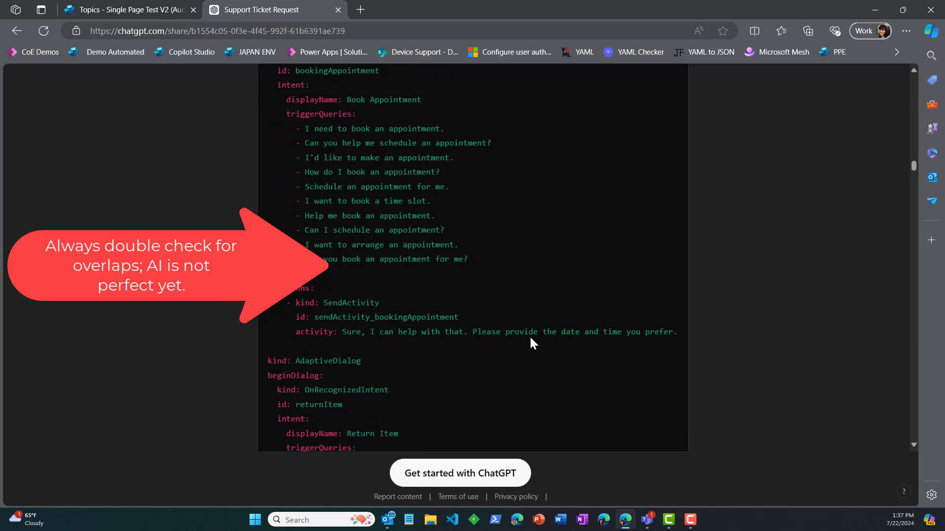
scroll(530, 343, up, 12)
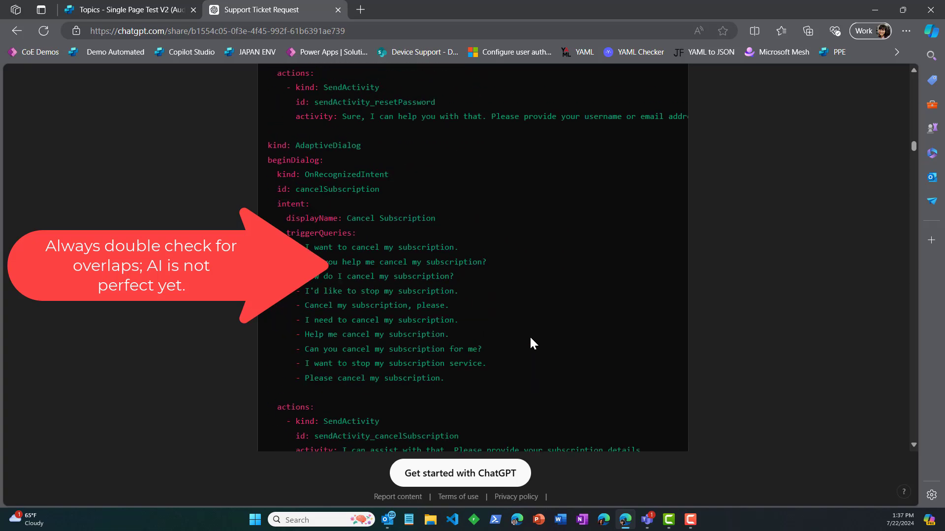
scroll(530, 343, up, 15)
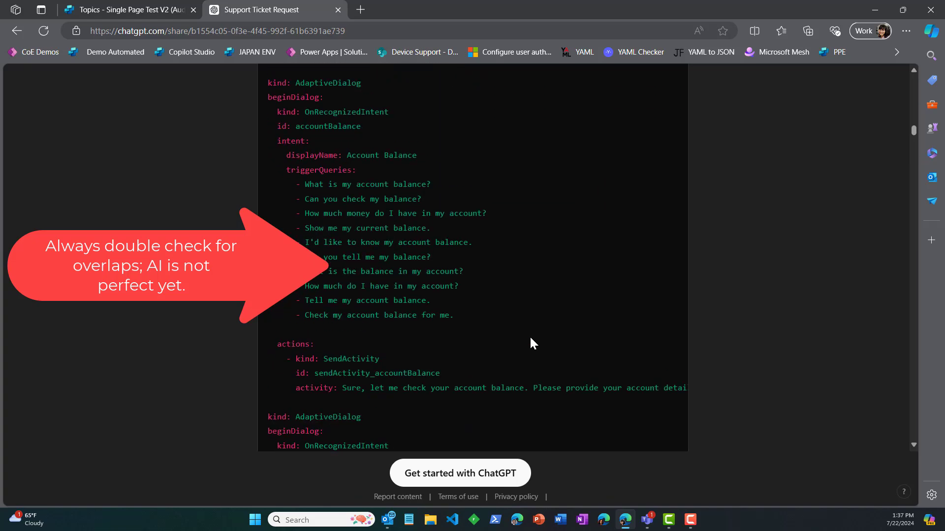
scroll(530, 338, up, 3)
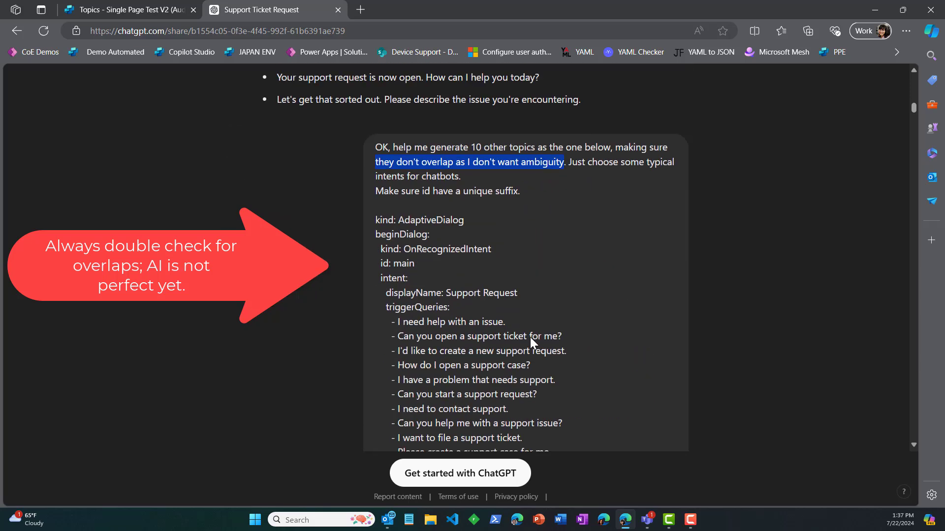
scroll(530, 337, down, 1)
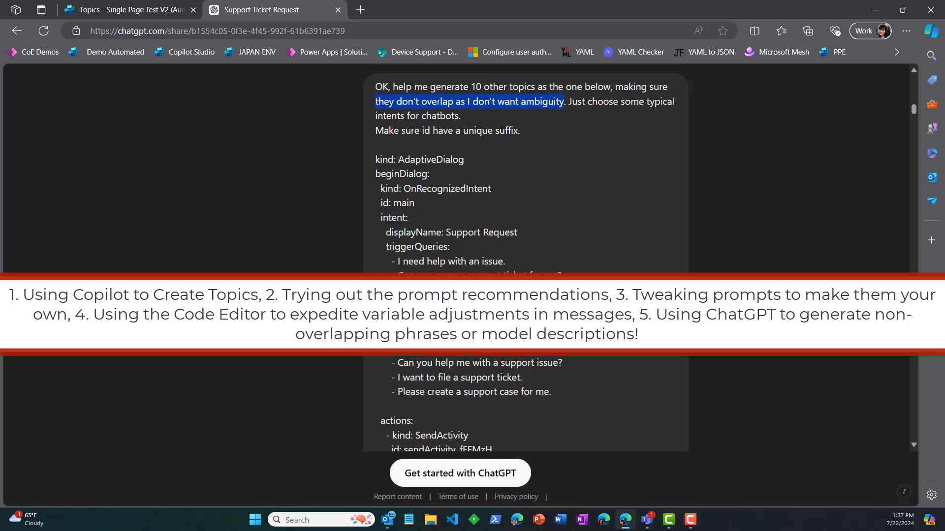
Step: Switch to Copilot Studio and start a new topic from a description with Copilot, using the support ticket example prompt
click(165, 10)
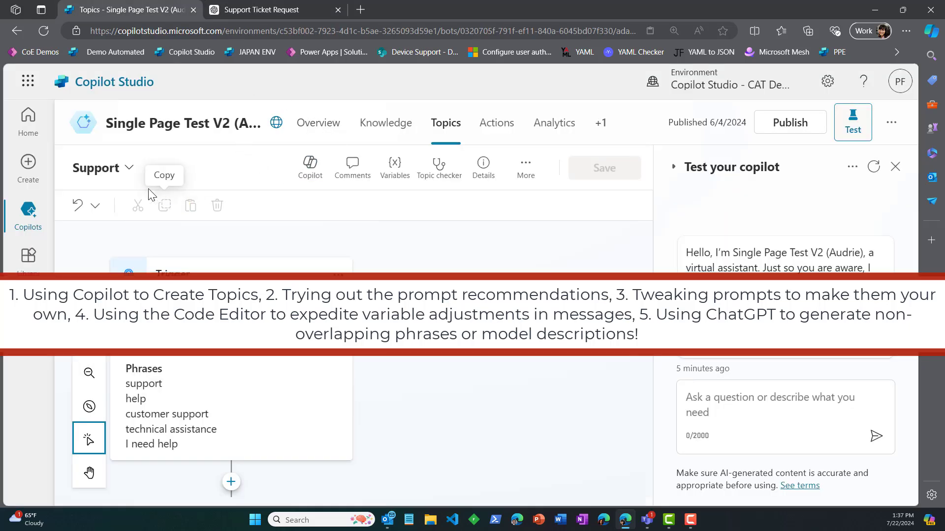
click(452, 125)
click(124, 239)
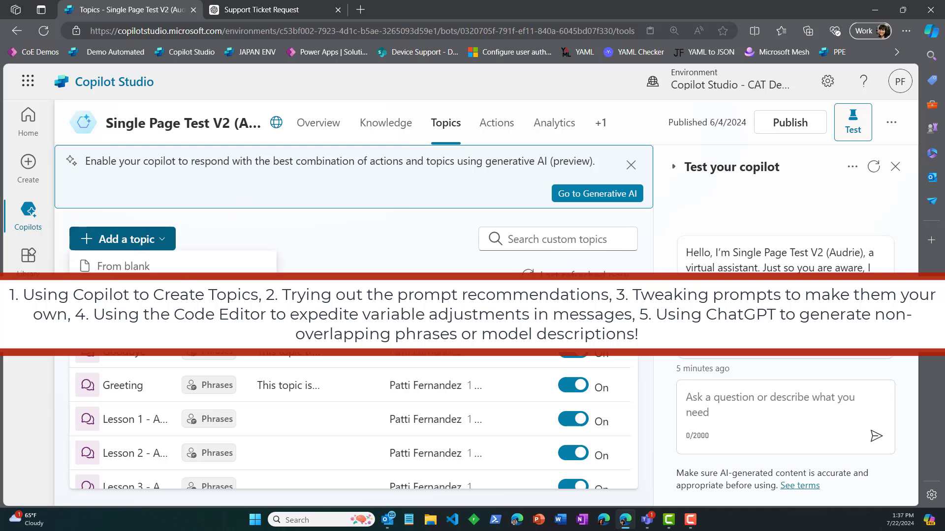
click(148, 290)
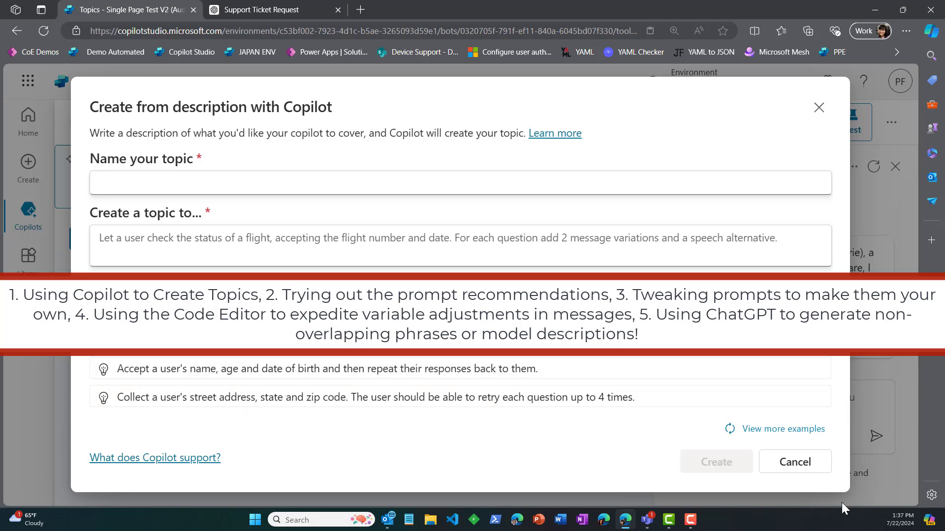
click(801, 432)
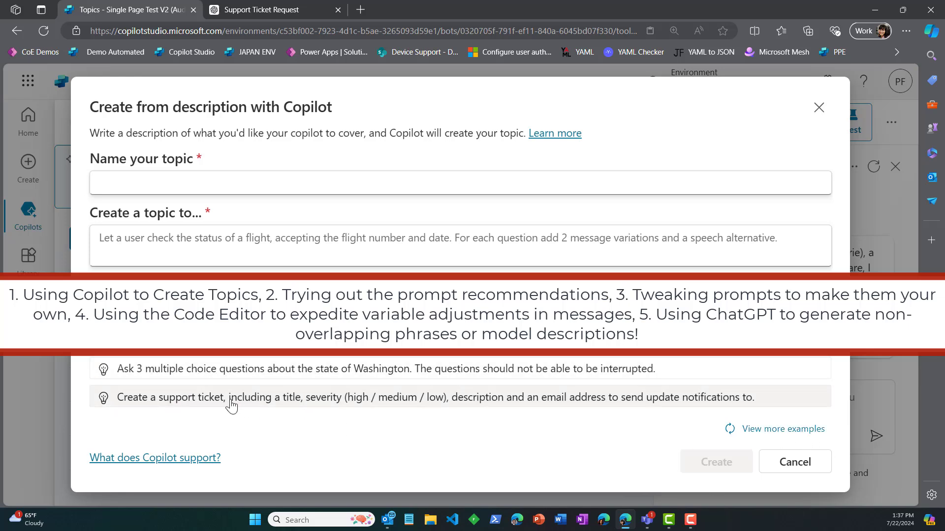
click(396, 408)
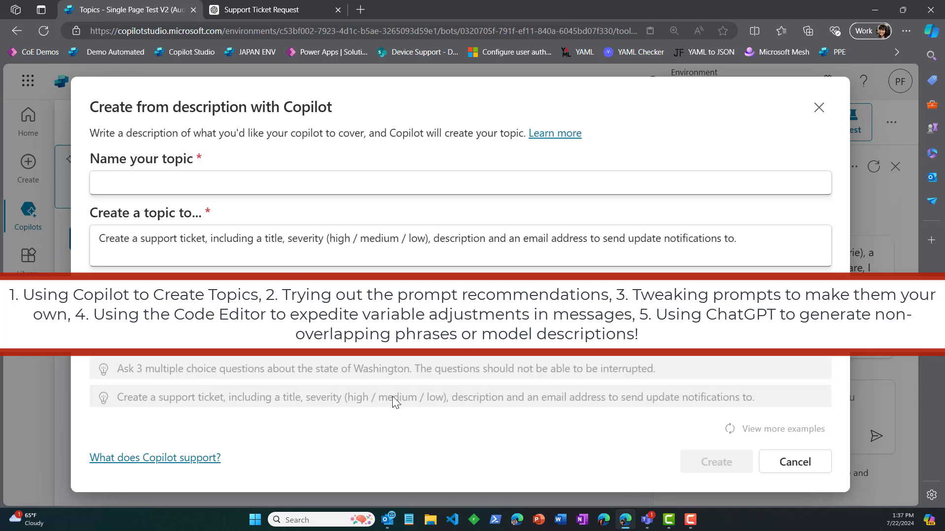
Step: In the topic description, replace "severity" with "priority", "high" with "urgent" and "medium" with "normal"
double_click(316, 236)
text(priority)
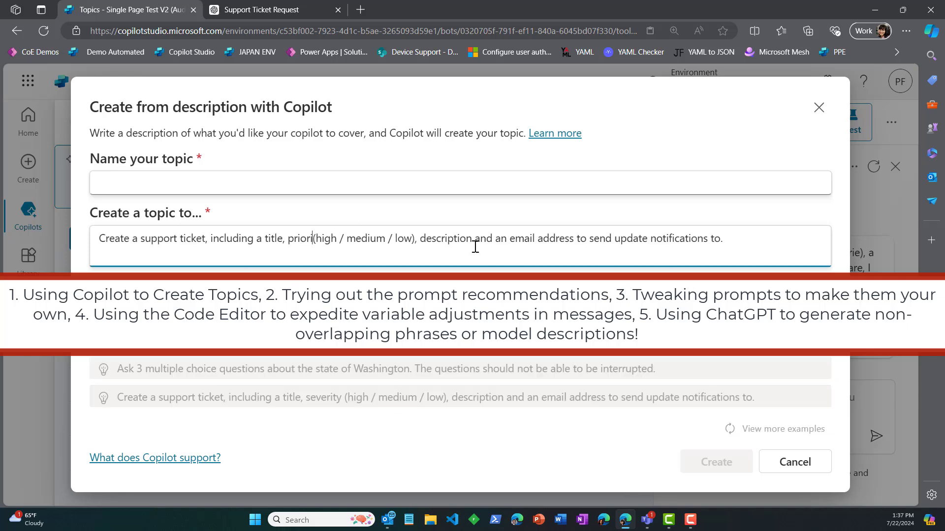
key(Right)
key(shift+Right)
key(shift+Right)
key(shift+Right)
key(shift+Right)
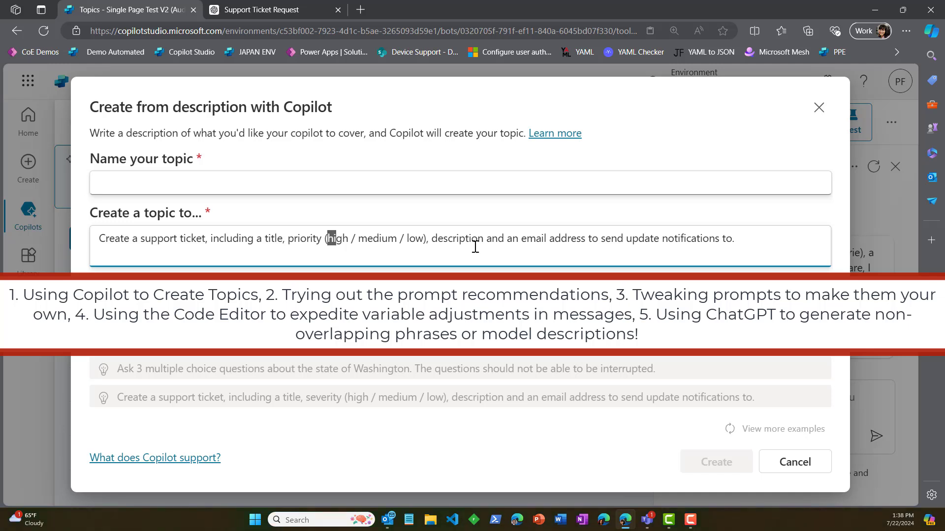
text(urgent)
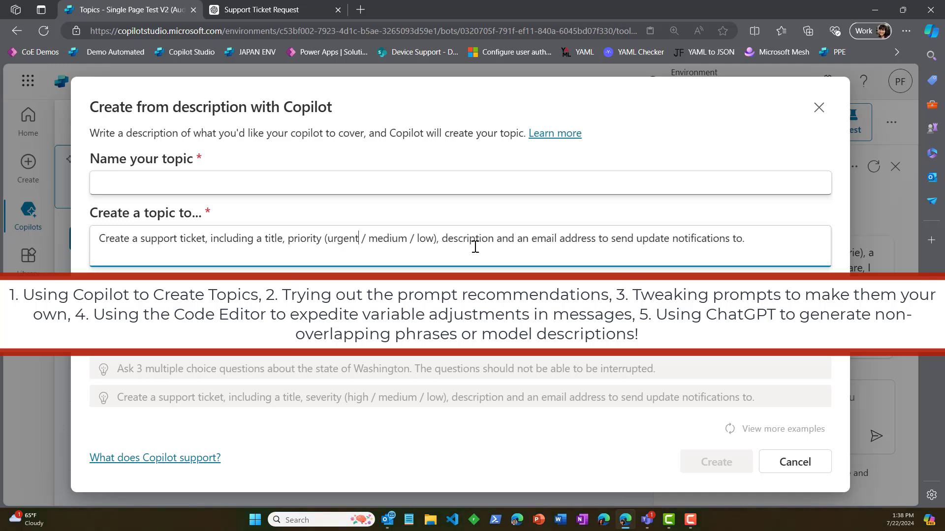
key(shift+Right)
key(shift+Right)
key(shift+Right)
key(shift+Right)
key(shift+Right)
key(shift+Right)
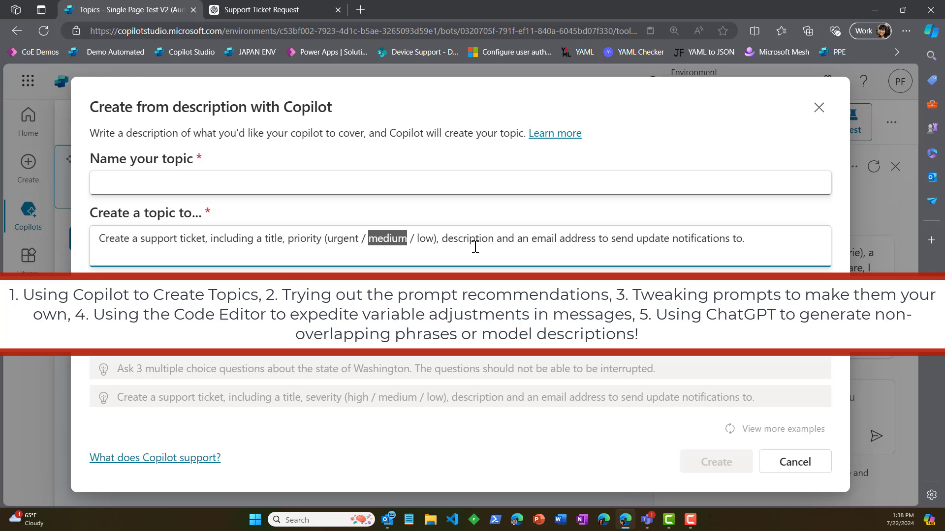
text(normal)
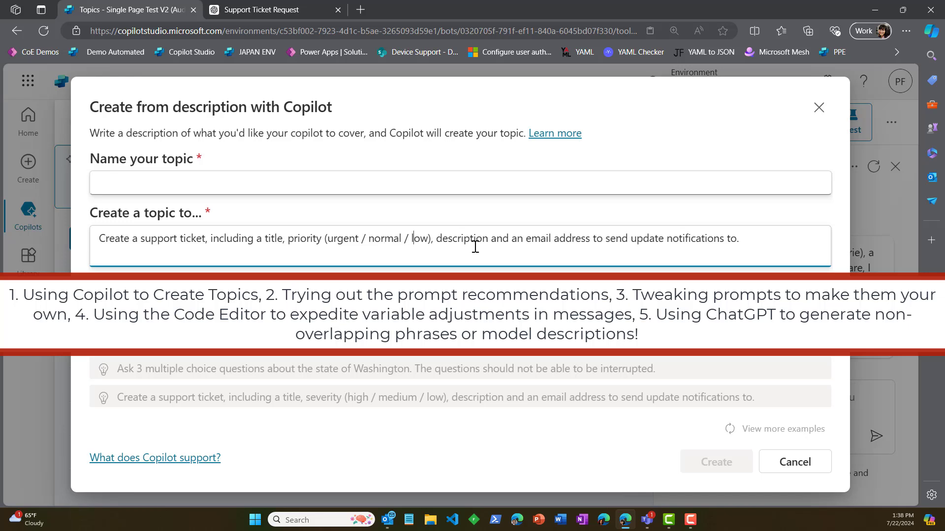
Step: Replace "support" with "incident" in the topic description, and close the dialog without creating the topic
double_click(168, 240)
text(inc)
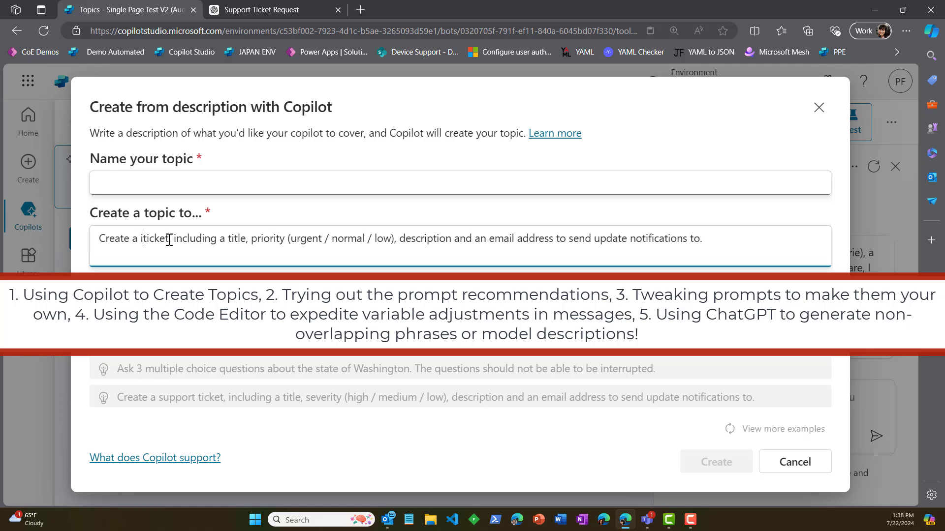
text(ident)
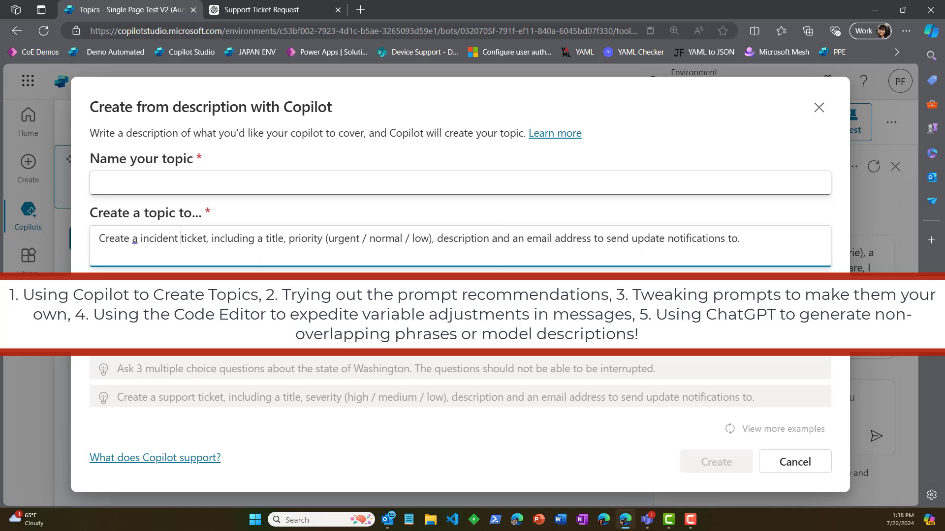
click(815, 114)
Step: Open the Support topic's details, review its description, status and dates, and close the details
scroll(177, 403, down, 3)
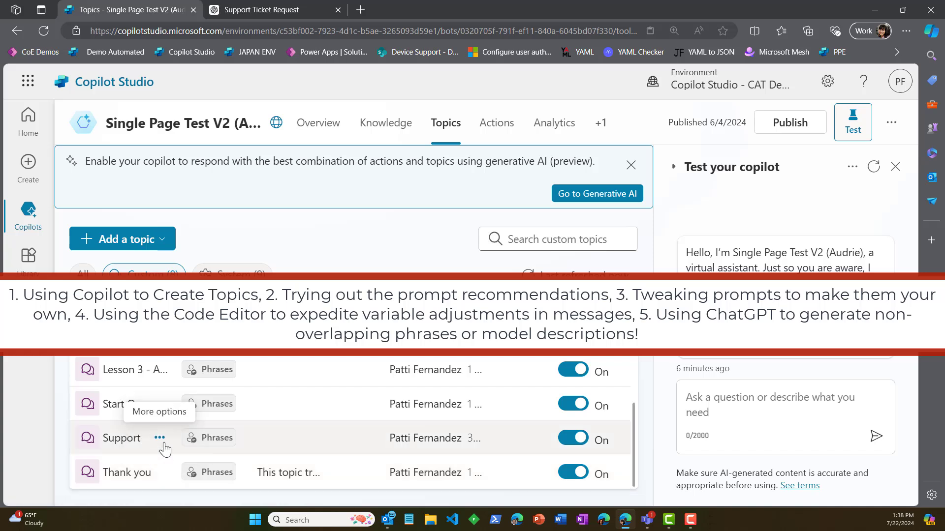
click(160, 438)
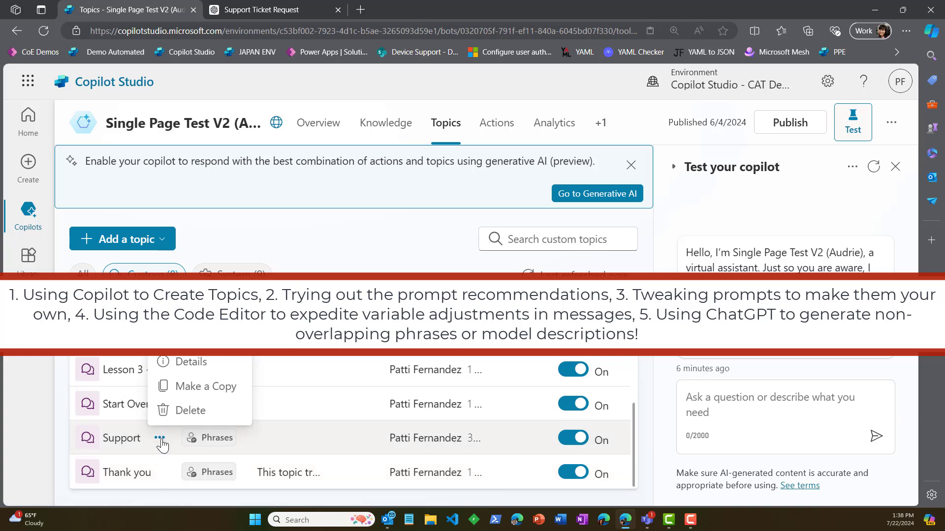
click(219, 370)
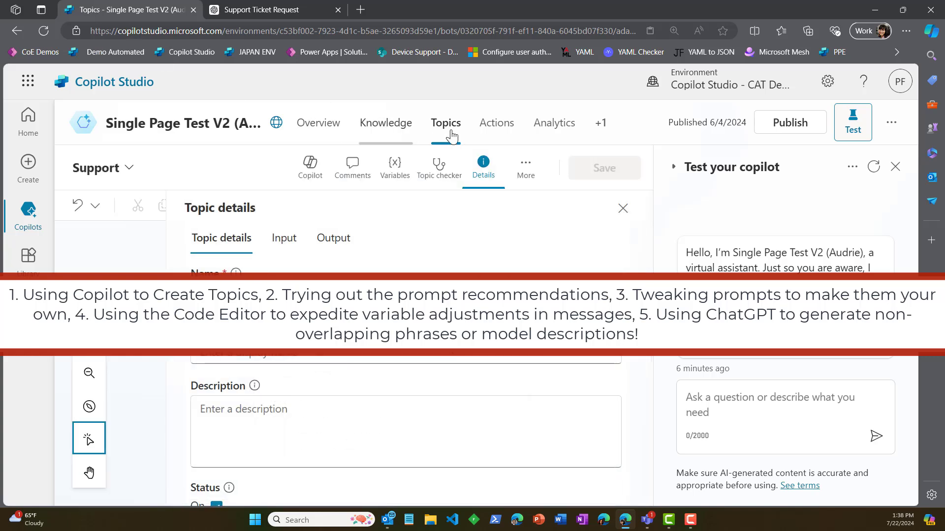
scroll(406, 315, down, 3)
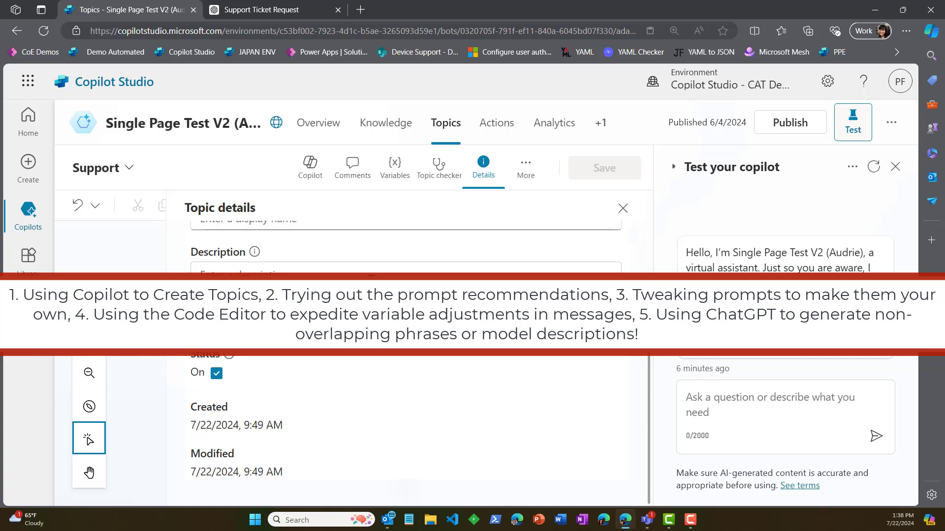
scroll(634, 213, up, 3)
click(622, 208)
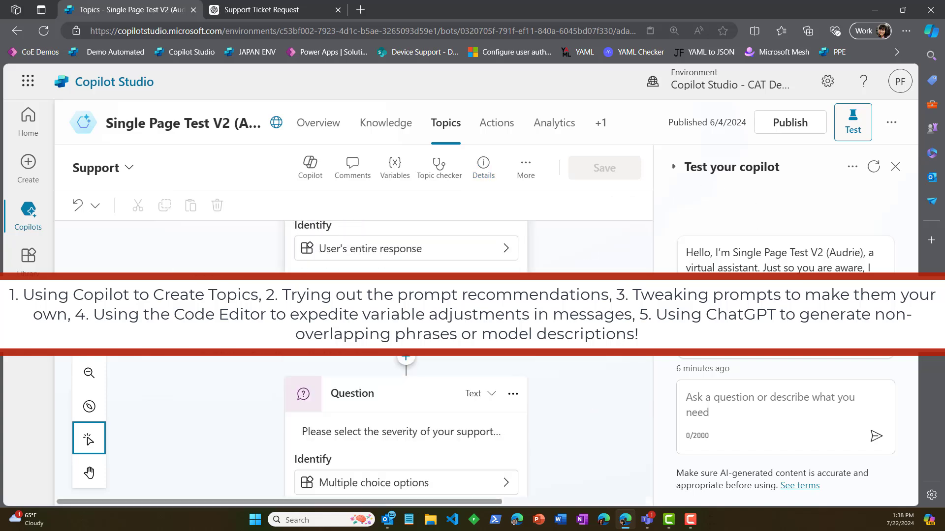
Step: Open the Support topic in the code editor, and highlight the Title, Severity, Description and Email Address variable lines in the closing message
scroll(528, 367, down, 5)
scroll(527, 365, down, 3)
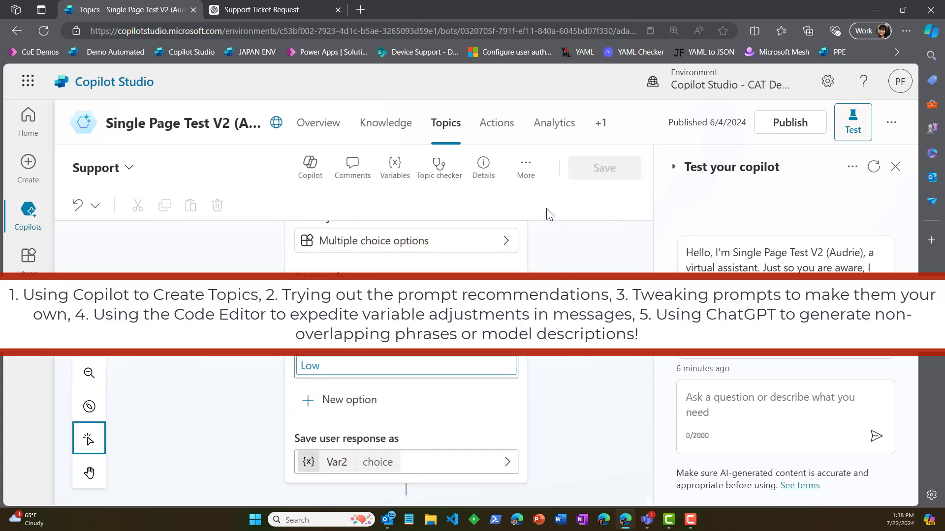
click(525, 170)
click(561, 236)
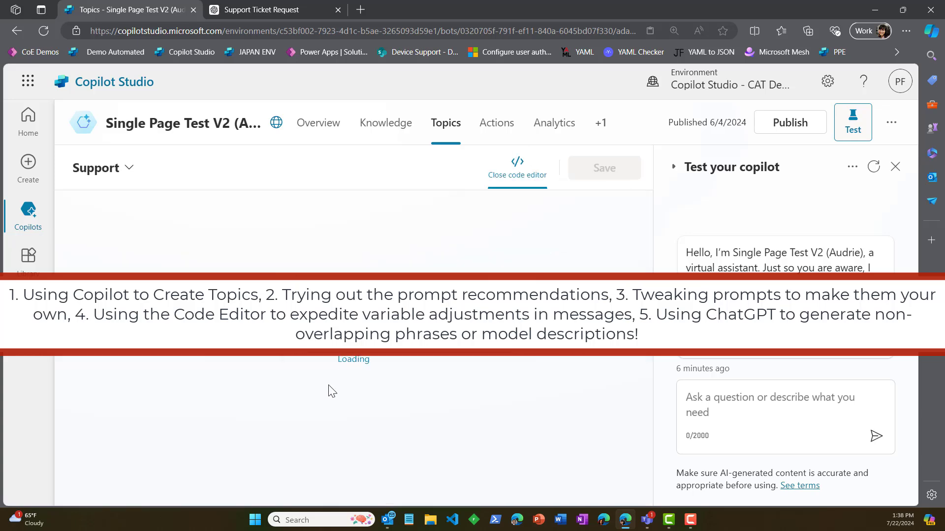
scroll(327, 388, down, 10)
scroll(401, 366, down, 5)
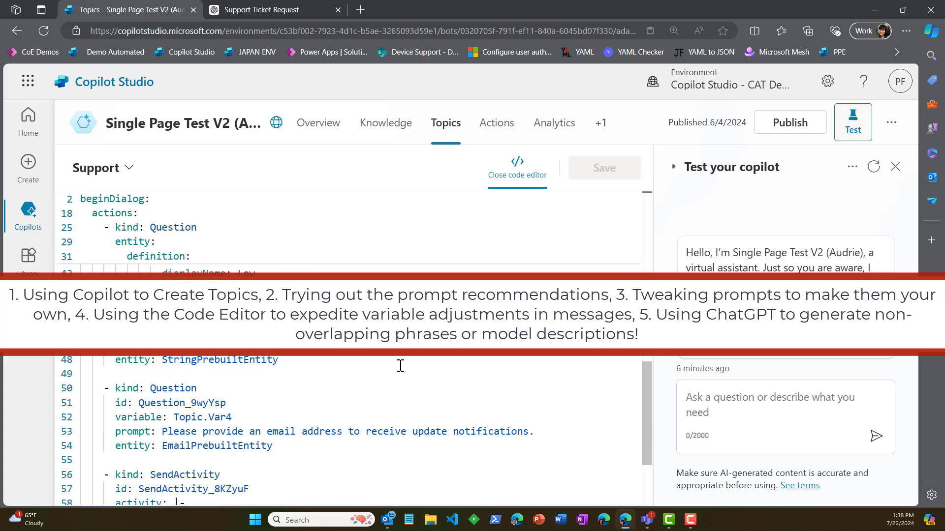
drag(304, 468, 64, 416)
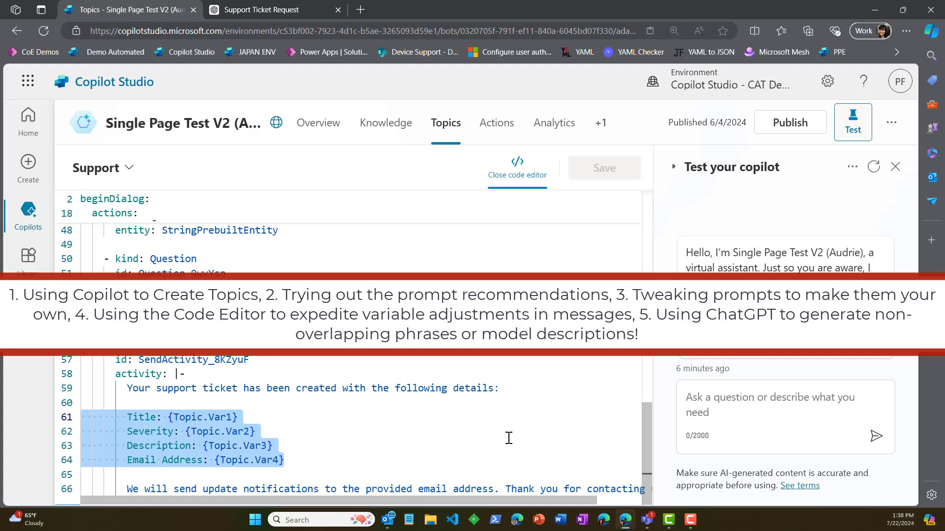
Step: Switch to the shared ChatGPT conversation and re-examine the prompt asking for topics that don't overlap
click(261, 10)
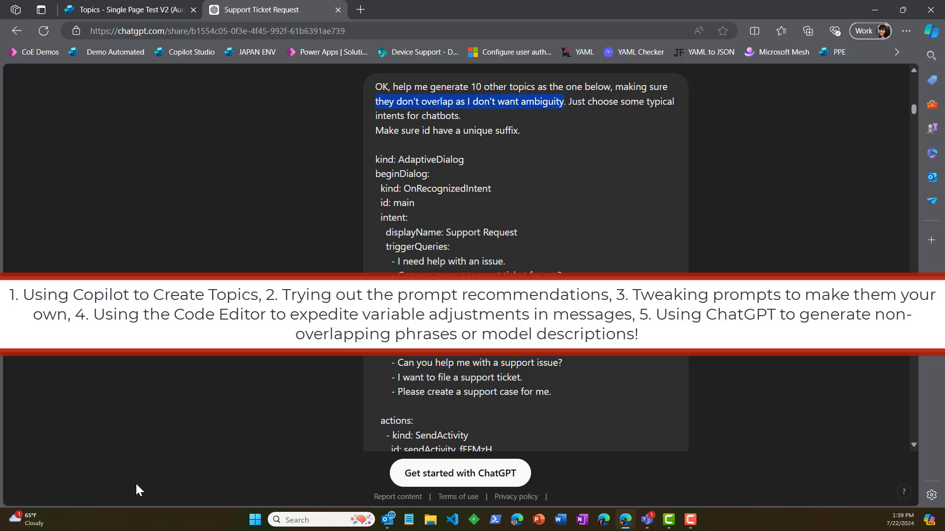
scroll(549, 256, up, 4)
scroll(549, 256, down, 4)
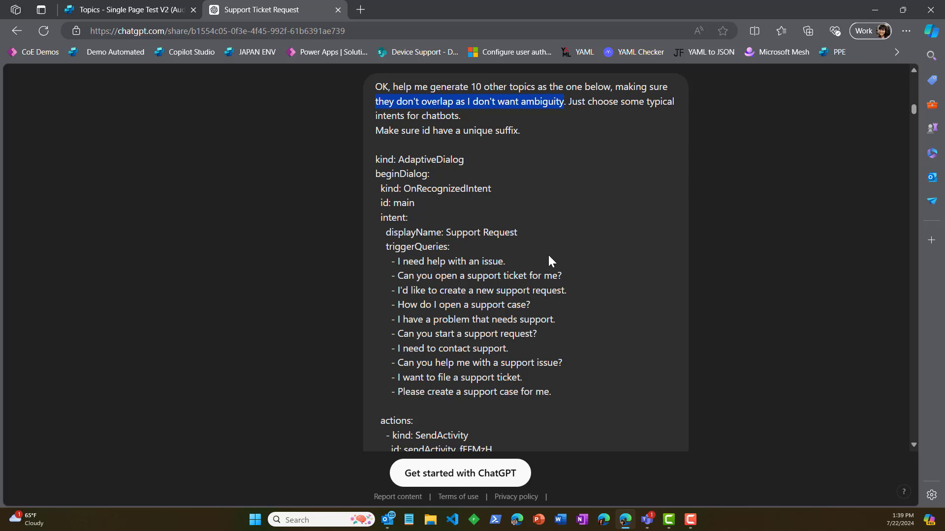